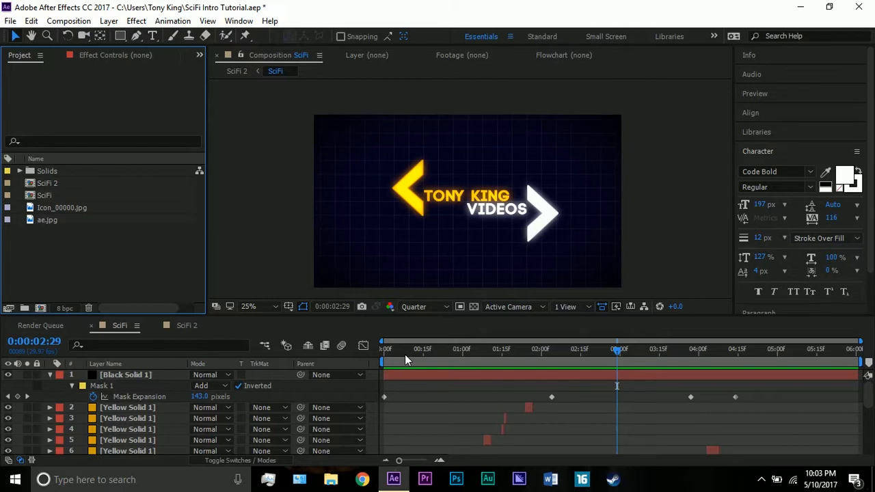
# Step: Return the SciFi timeline to its first frame and review the composition's preset, size, frame rate and duration settings
pyautogui.moveTo(399, 354); pyautogui.dragTo(550, 349)
pyautogui.press('Home')
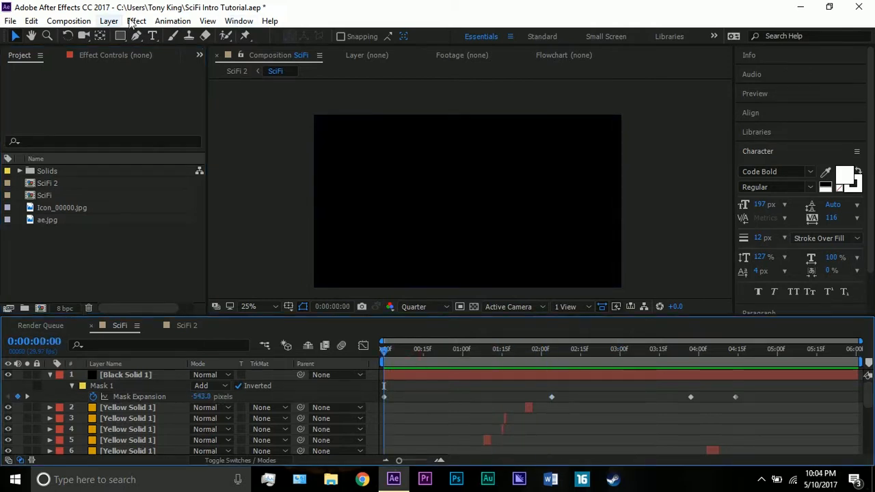
pyautogui.click(68, 20)
pyautogui.click(112, 55)
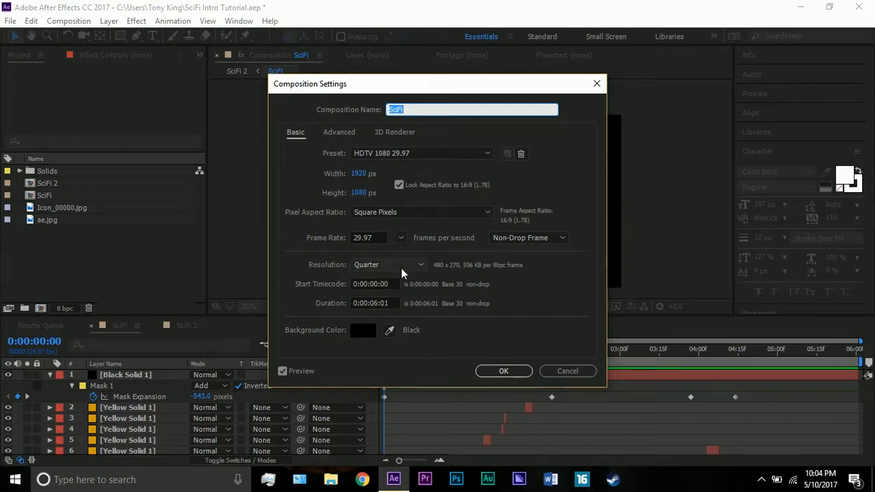
pyautogui.click(504, 371)
# Step: Set the SciFi preview resolution to Full and view the logo frames at 0:00:02:12 and 0:00:02:29
pyautogui.click(572, 348)
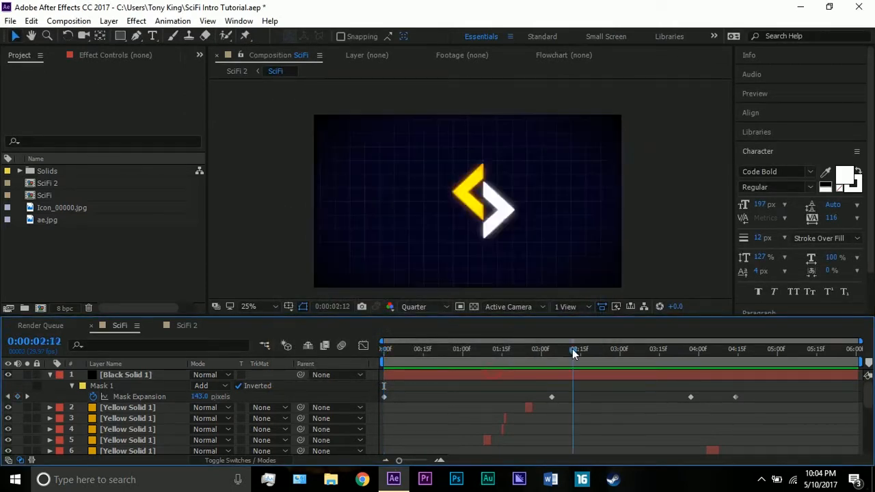
pyautogui.click(442, 307)
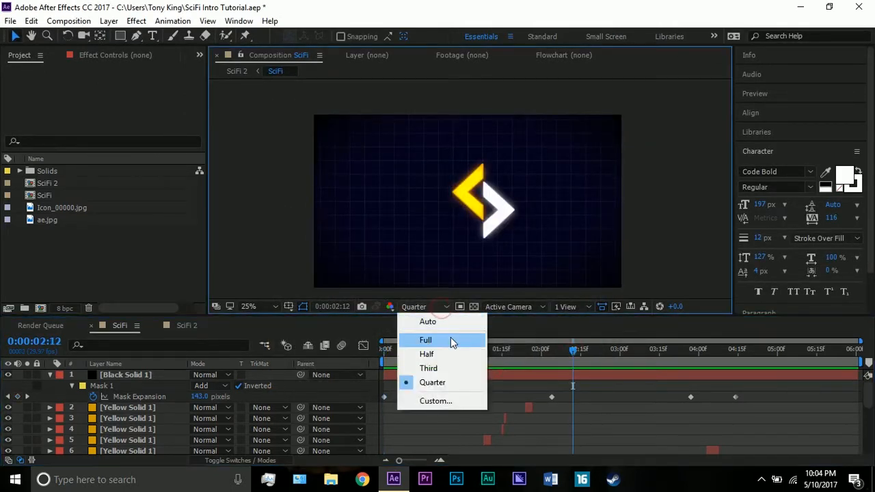
pyautogui.click(450, 341)
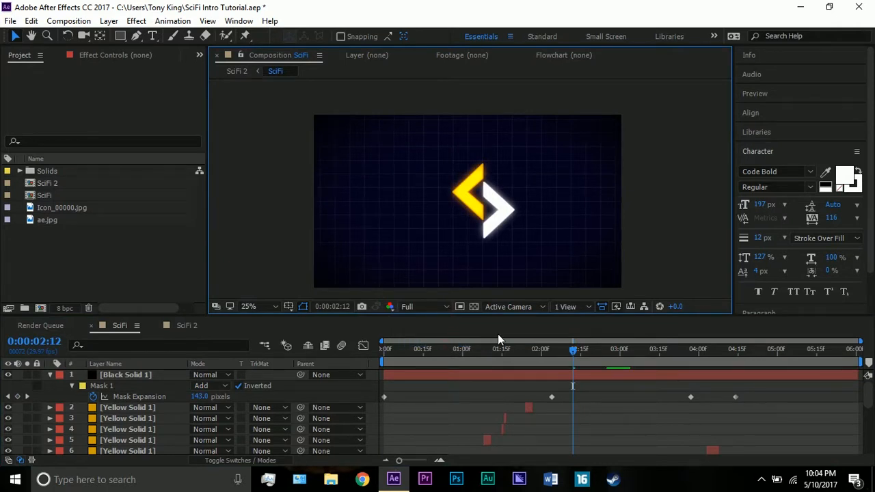
pyautogui.click(616, 349)
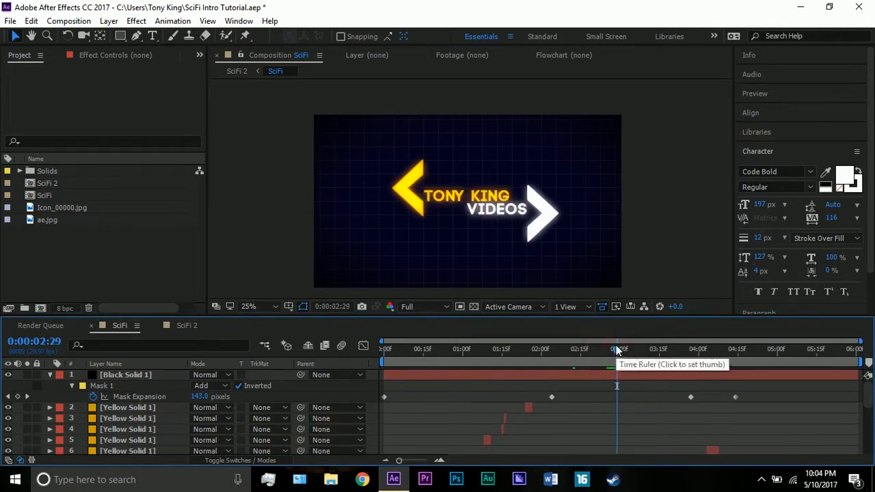
# Step: End the work area at 0:00:05:00 and trim the SciFi composition to the work area
pyautogui.click(782, 376)
pyautogui.moveTo(758, 350); pyautogui.dragTo(781, 359)
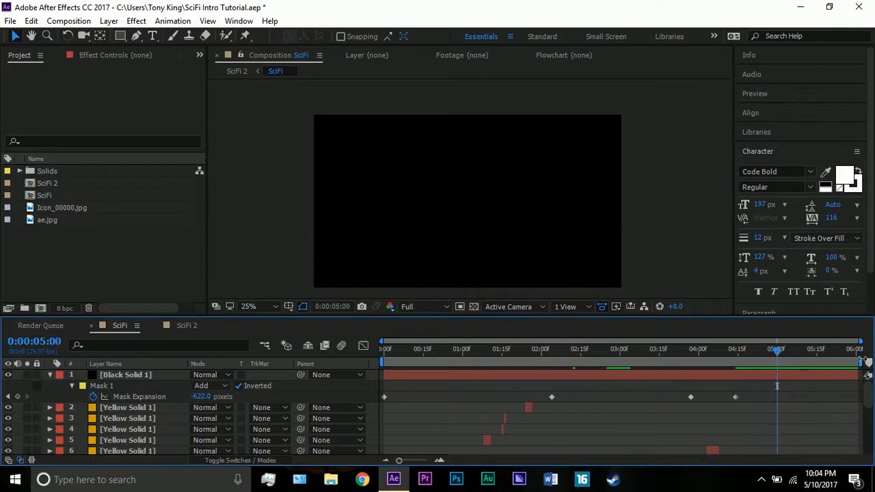
pyautogui.rightClick(781, 360)
pyautogui.click(776, 397)
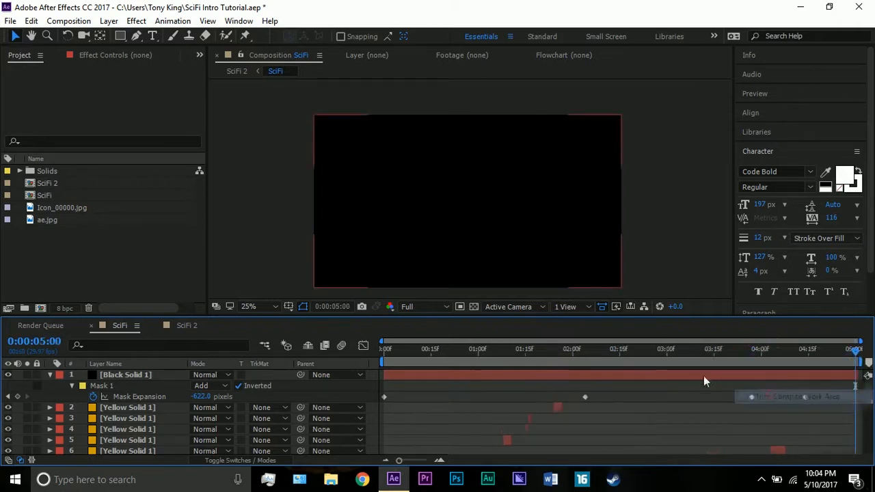
# Step: Collapse the topmost Black Solid 1 layer's properties and look through the layer stack down to the bottom solids
pyautogui.click(50, 374)
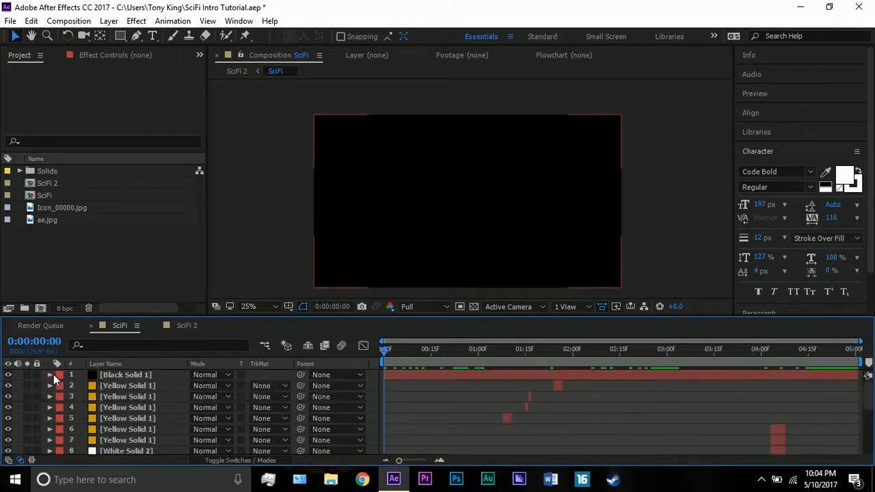
pyautogui.scroll(-5, 140, 405)
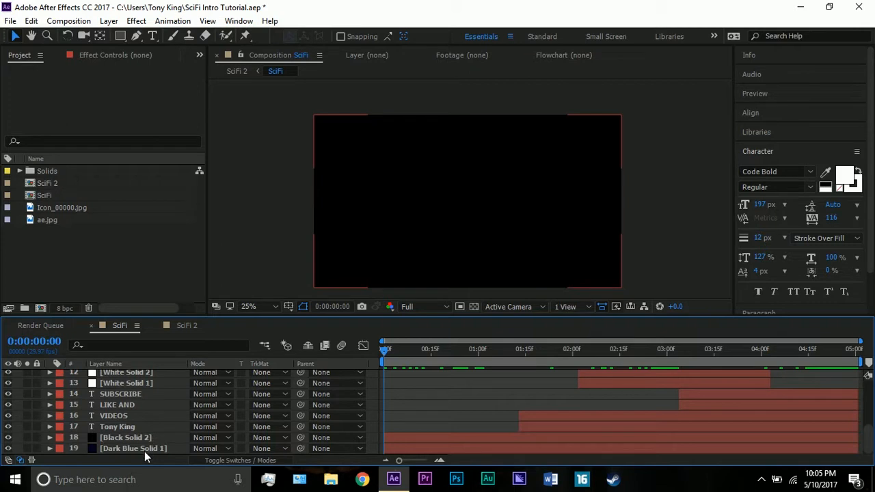
pyautogui.scroll(5, 448, 402)
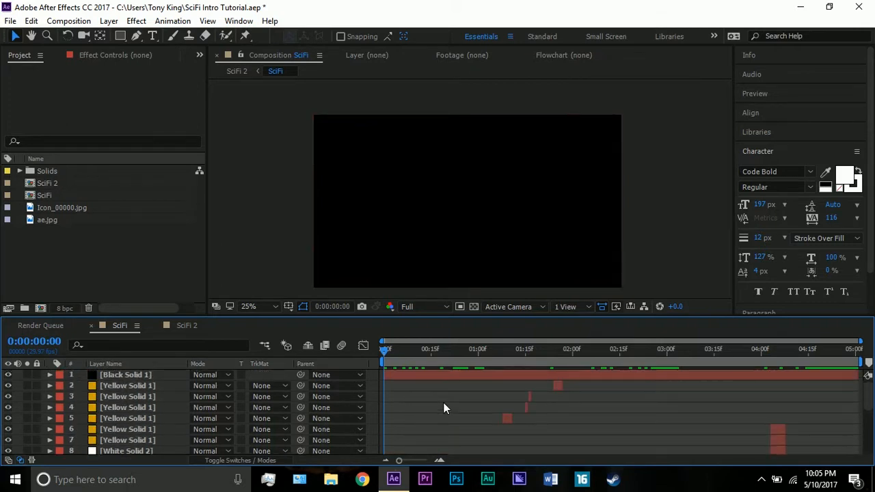
pyautogui.scroll(-3, 442, 409)
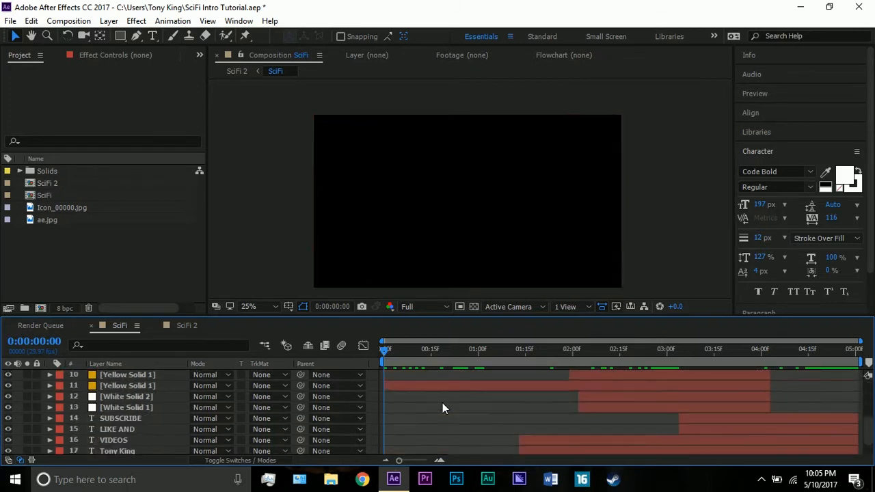
pyautogui.moveTo(766, 359); pyautogui.dragTo(564, 356)
pyautogui.scroll(-3, 469, 426)
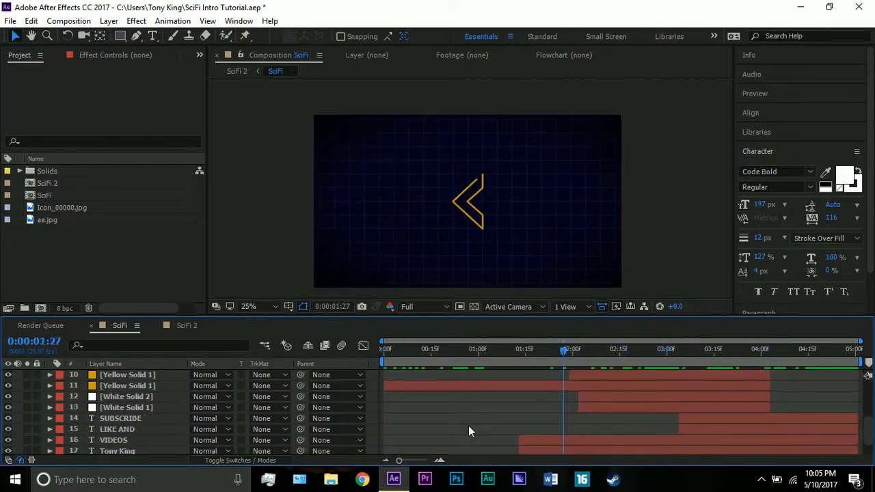
# Step: Move to 0:00:00:02 and hide every layer above Dark Blue Solid 1
pyautogui.click(476, 435)
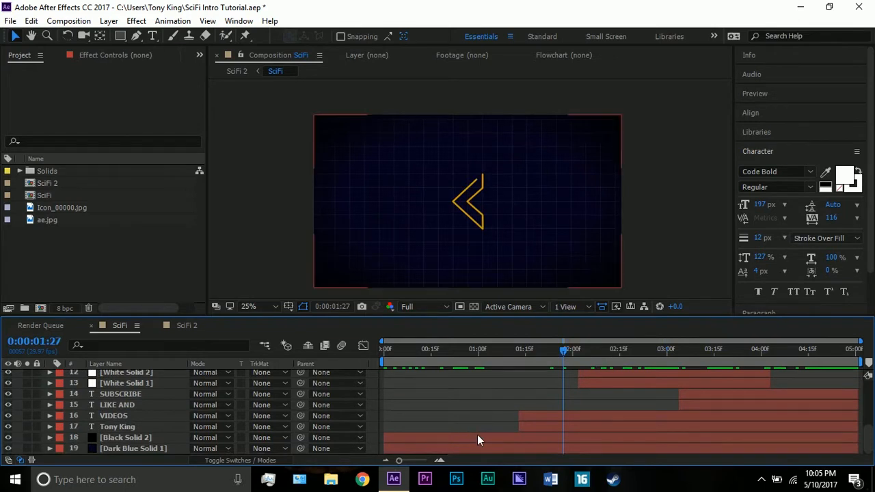
pyautogui.click(440, 353)
pyautogui.moveTo(439, 354); pyautogui.dragTo(391, 354)
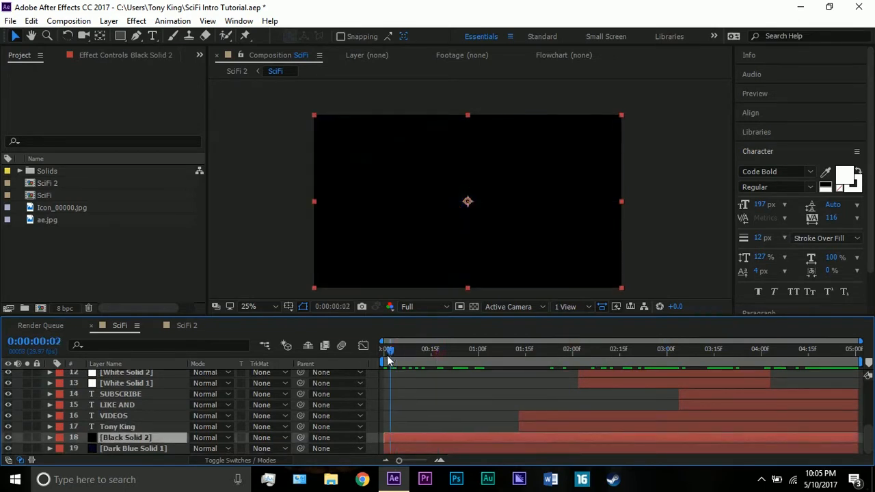
pyautogui.moveTo(9, 438); pyautogui.dragTo(9, 385)
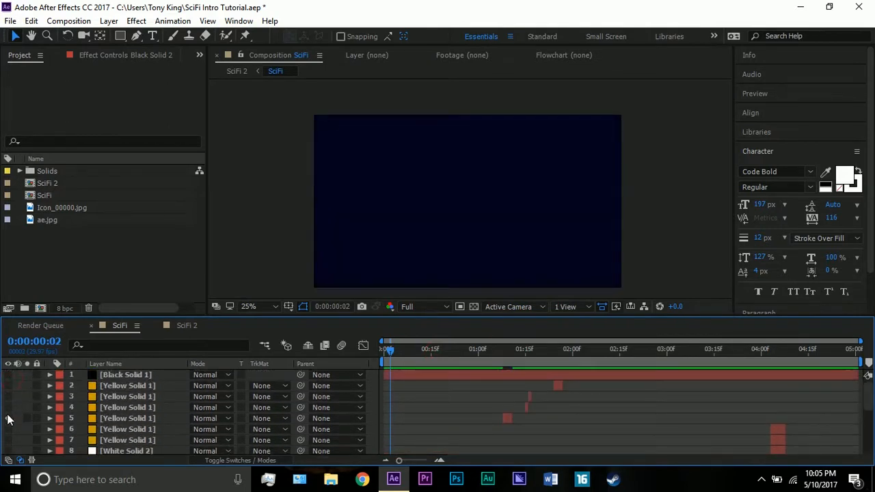
pyautogui.click(8, 418)
pyautogui.scroll(-5, 415, 400)
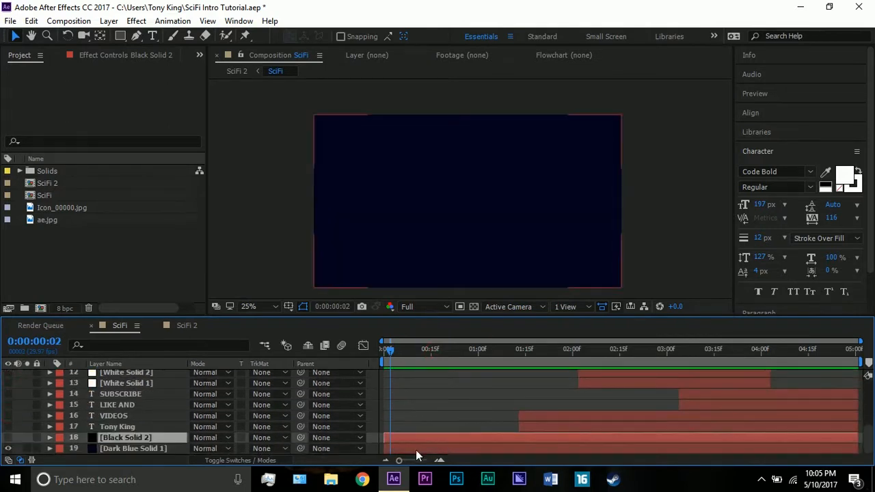
pyautogui.click(416, 450)
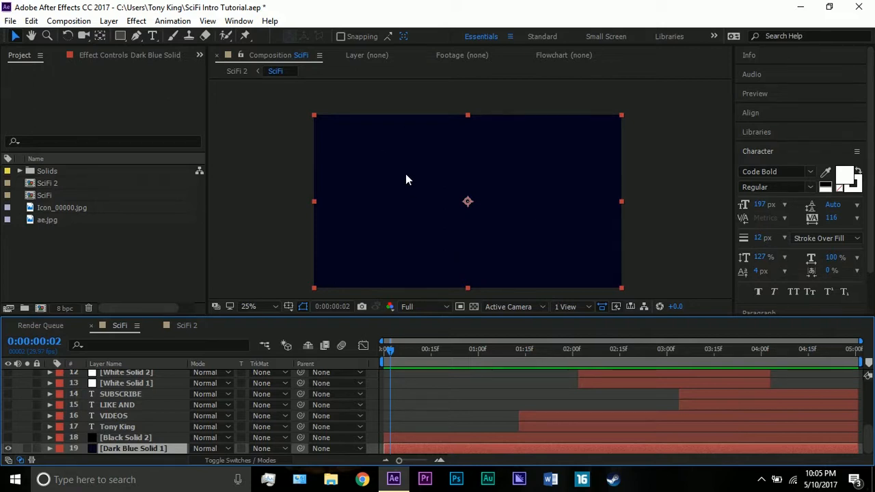
pyautogui.click(109, 20)
pyautogui.click(429, 106)
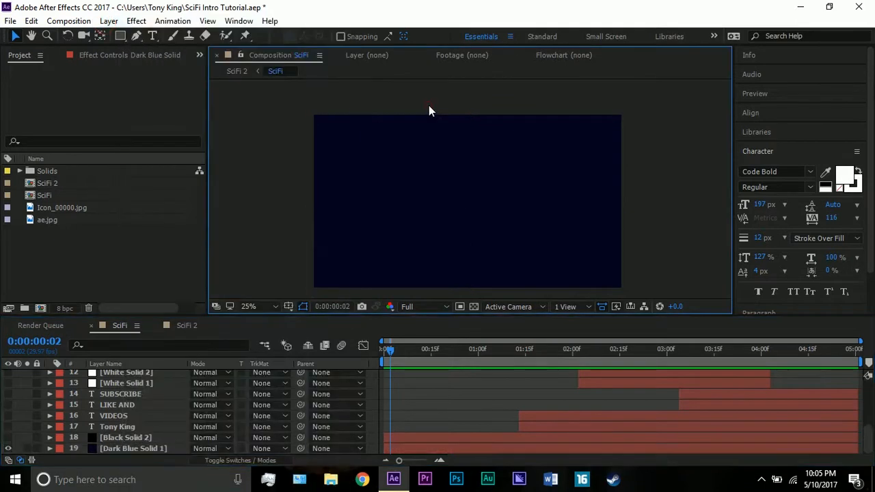
# Step: Make the Black Solid 2 layer visible again and open its Grid effect settings
pyautogui.click(130, 436)
pyautogui.click(8, 438)
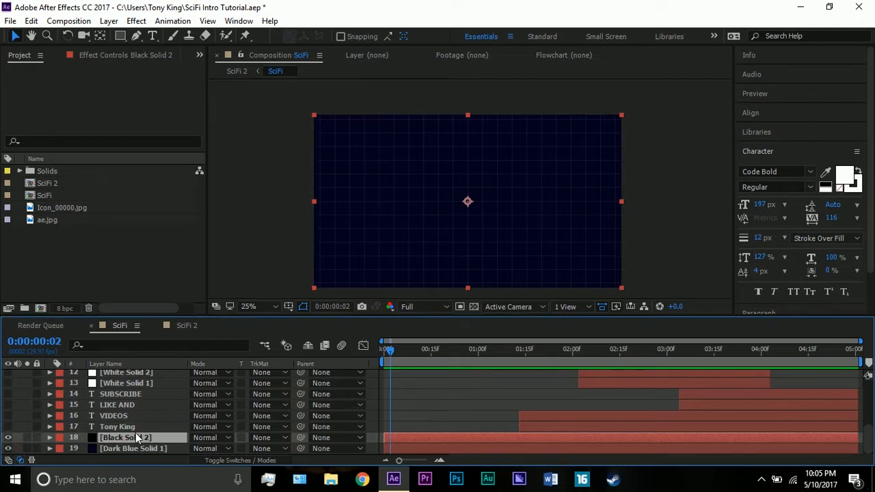
pyautogui.click(98, 56)
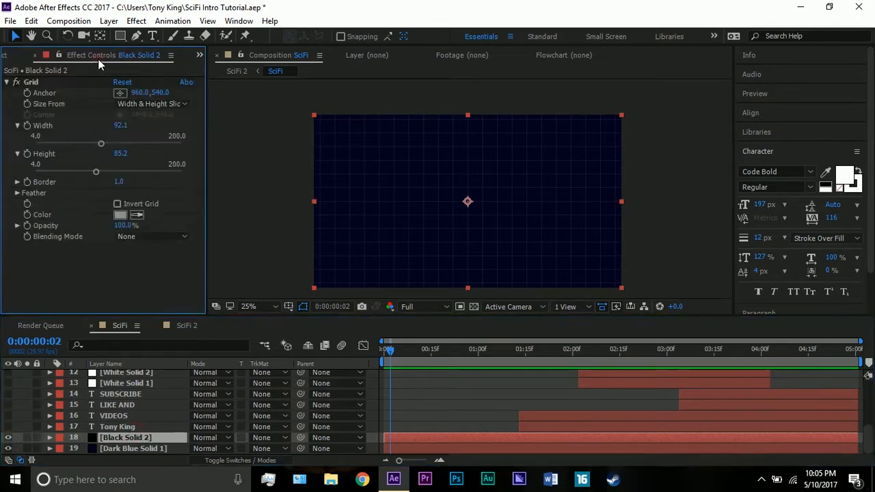
# Step: Locate Grid among the Generate effects and examine the Size From options of Black Solid 2's Grid effect
pyautogui.click(136, 21)
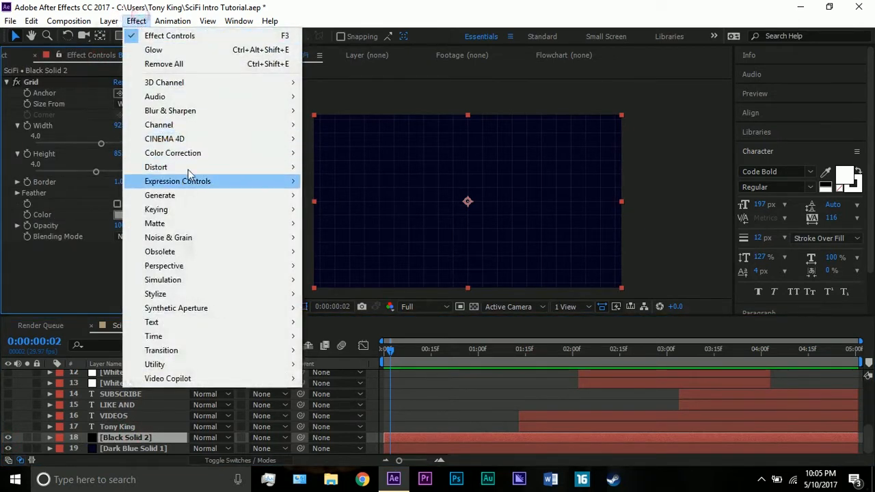
pyautogui.moveTo(190, 195)
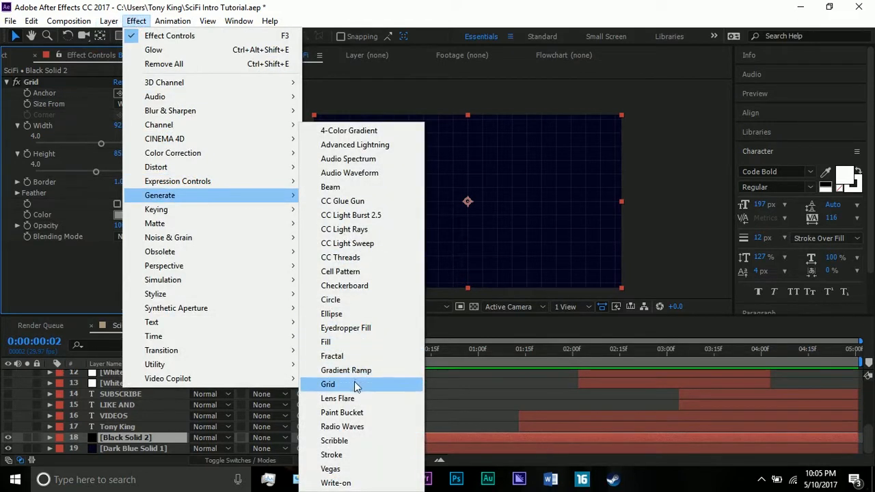
pyautogui.click(33, 270)
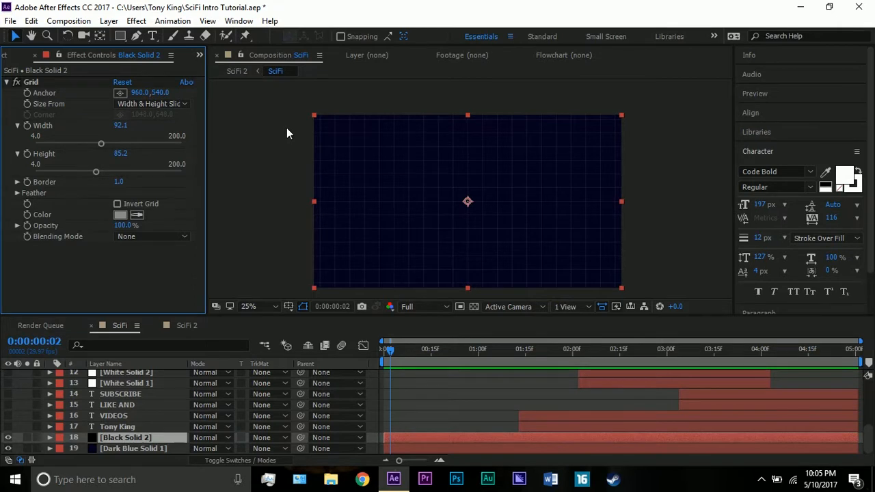
pyautogui.click(40, 82)
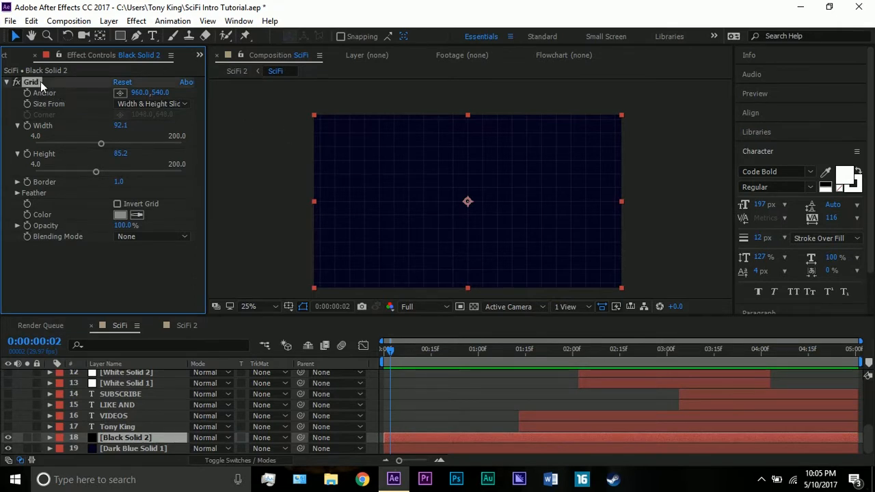
pyautogui.click(148, 104)
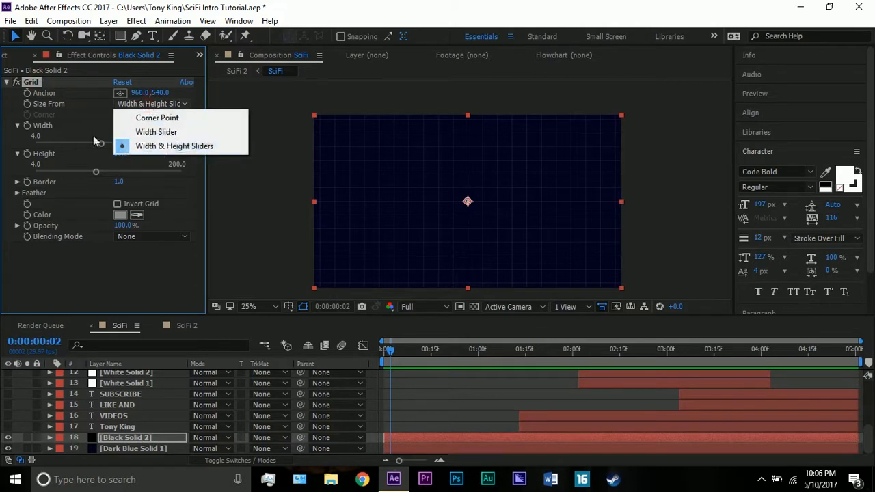
pyautogui.click(67, 126)
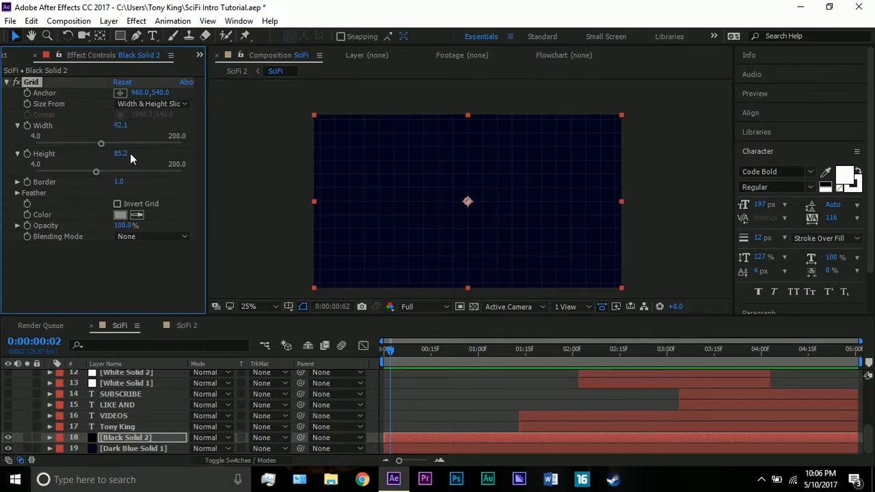
pyautogui.click(120, 215)
pyautogui.moveTo(74, 146); pyautogui.dragTo(55, 128)
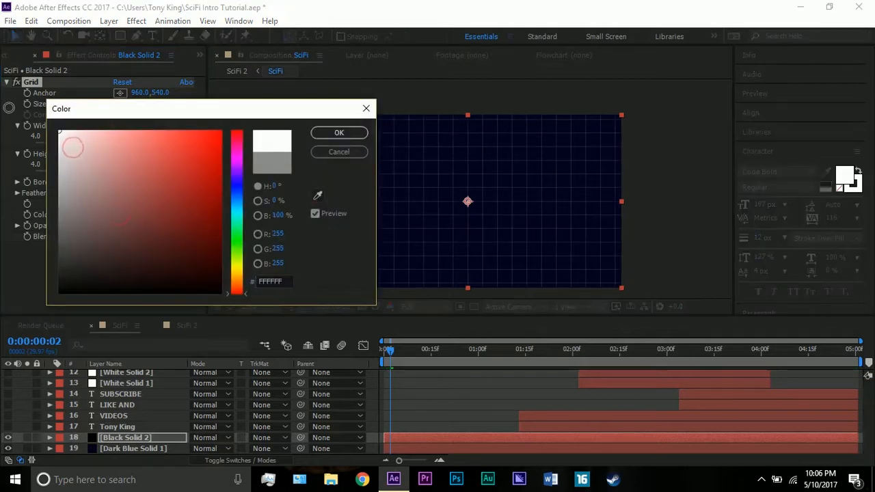
pyautogui.click(324, 154)
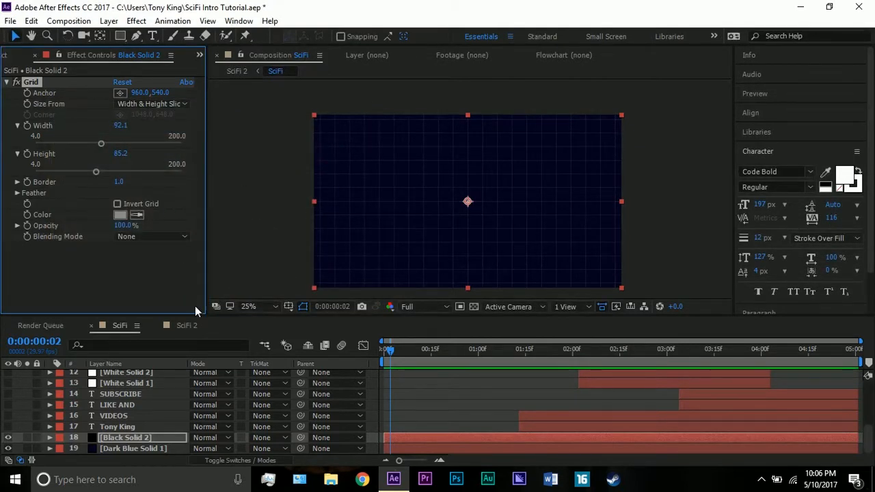
# Step: Make the topmost Black Solid 1 layer visible again and activate the Ellipse Tool with that layer selected
pyautogui.click(181, 439)
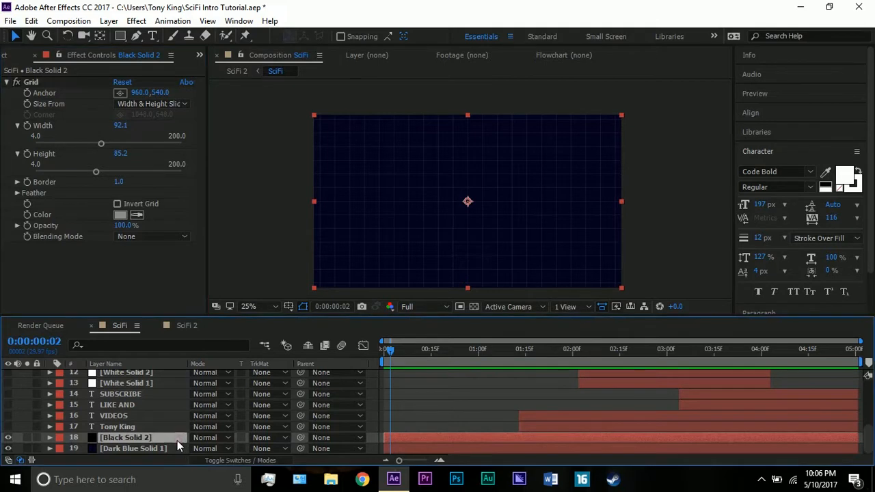
pyautogui.scroll(5, 92, 418)
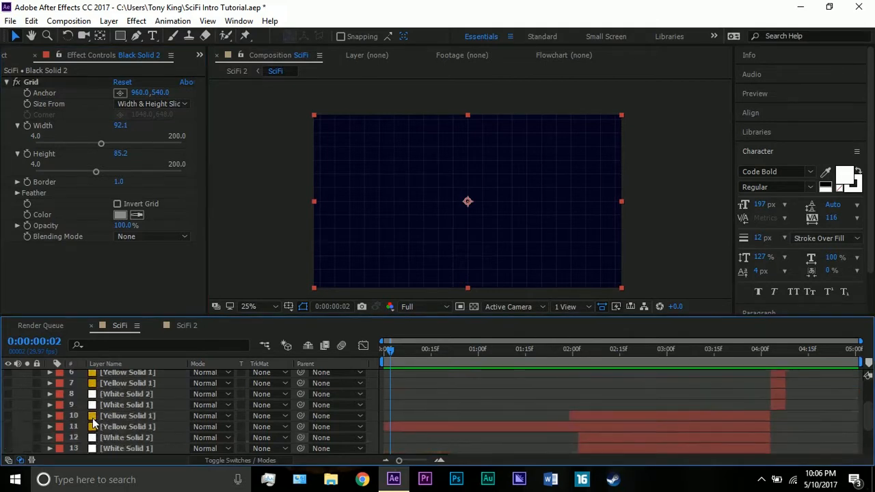
pyautogui.click(135, 375)
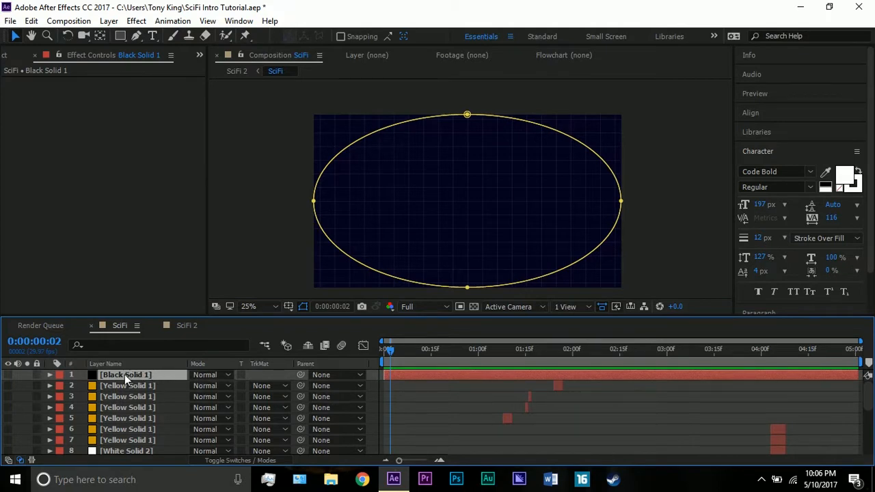
pyautogui.click(7, 375)
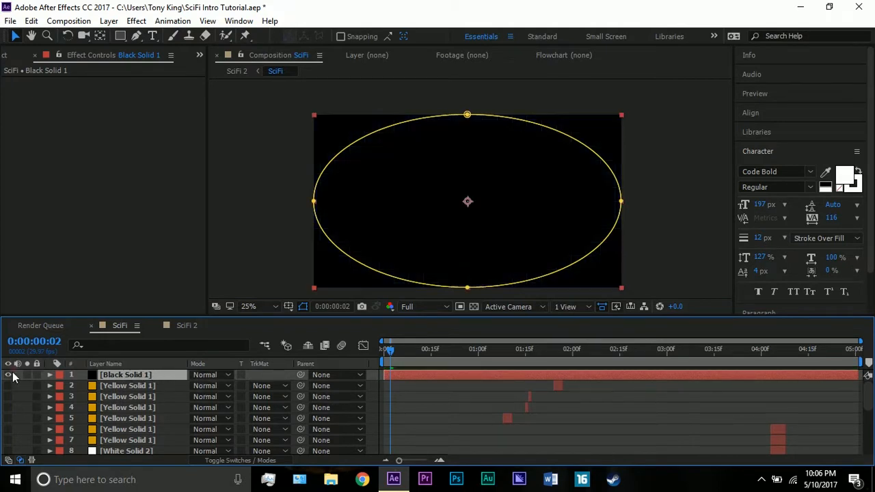
pyautogui.click(121, 36)
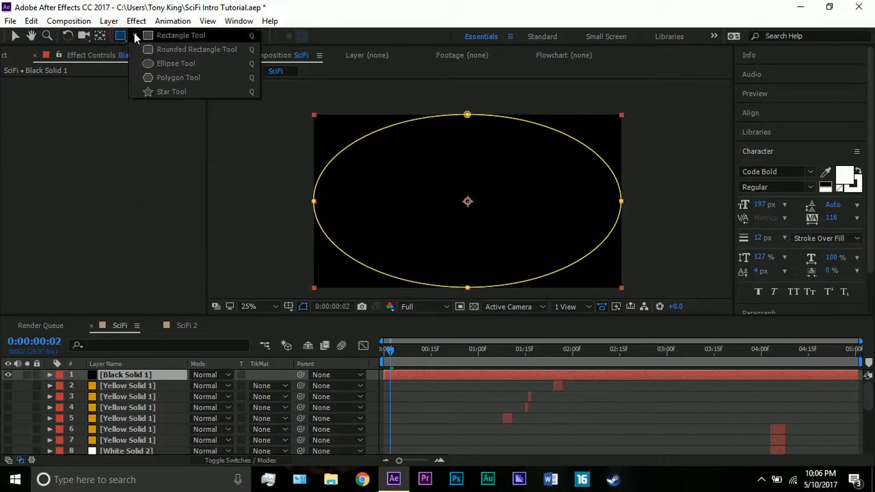
pyautogui.click(199, 65)
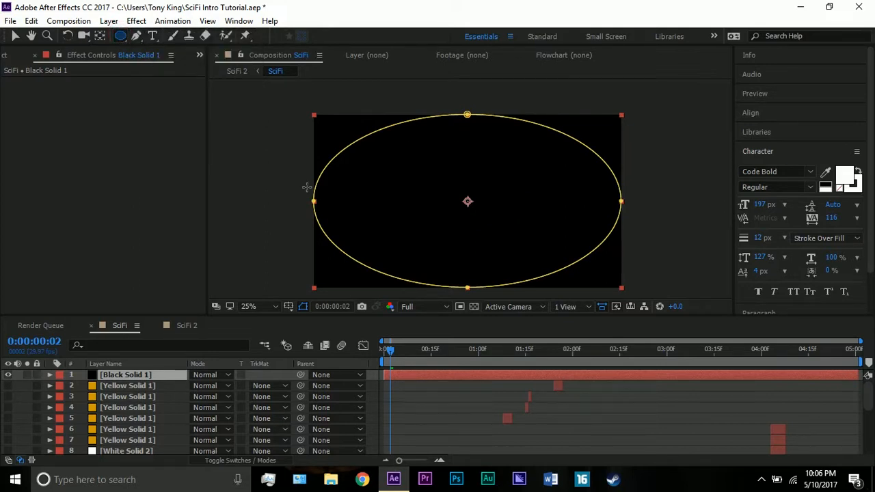
# Step: Return to the Selection Tool and reveal all Mask 1 properties of the topmost Black Solid 1 layer
pyautogui.click(15, 37)
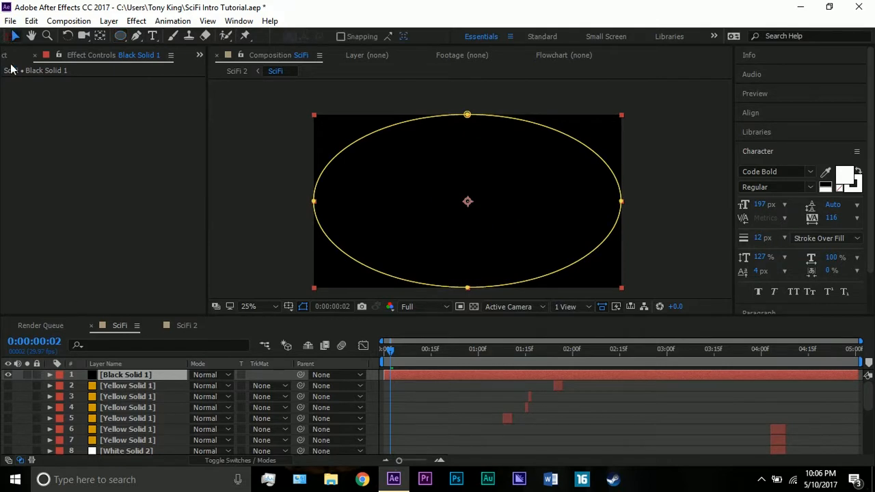
pyautogui.click(104, 381)
pyautogui.press('m')
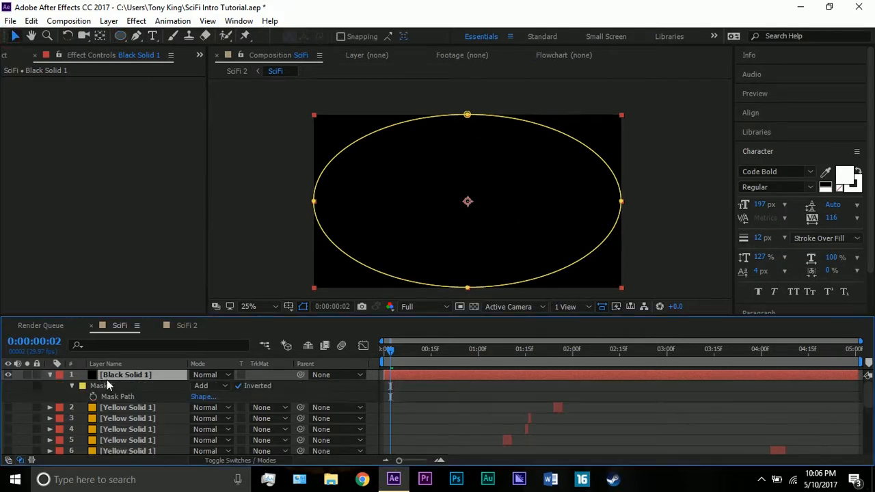
pyautogui.click(71, 386)
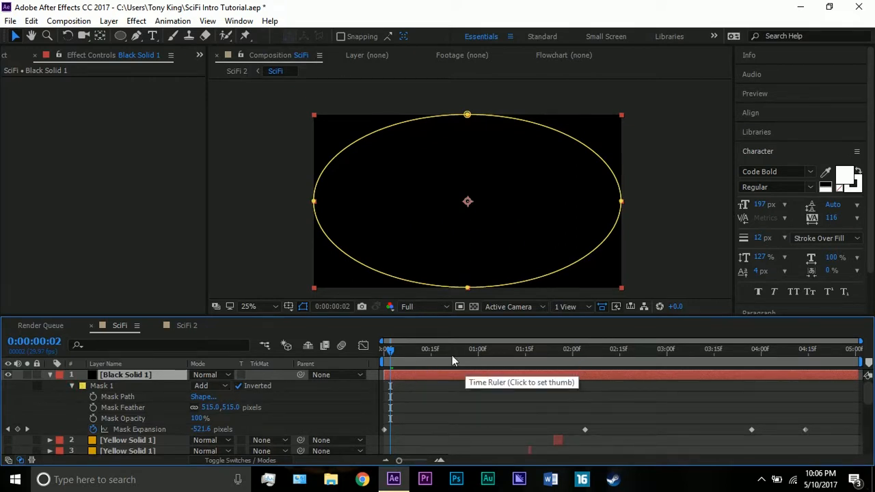
# Step: Examine Mask 1's Mask Expansion keyframes at 0:00:00:00 and 0:00:02:04, and collapse the Black Solid 1 layer
pyautogui.click(385, 351)
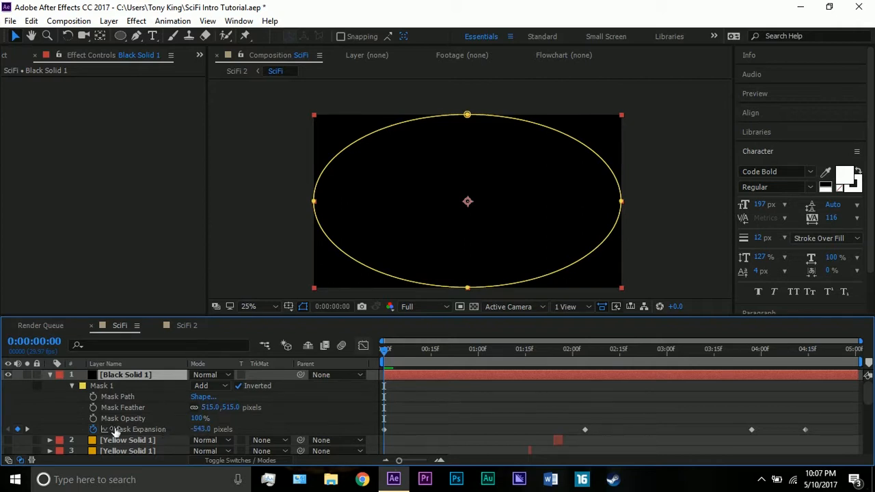
pyautogui.moveTo(568, 350); pyautogui.dragTo(585, 354)
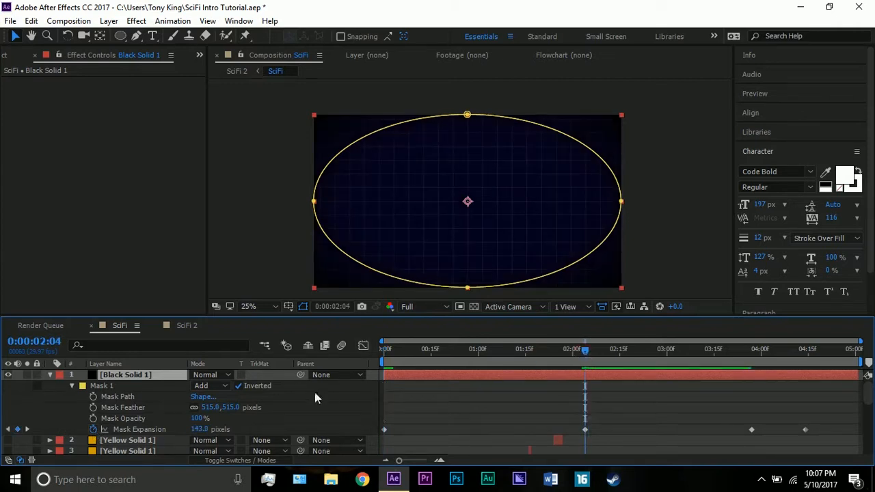
pyautogui.click(690, 221)
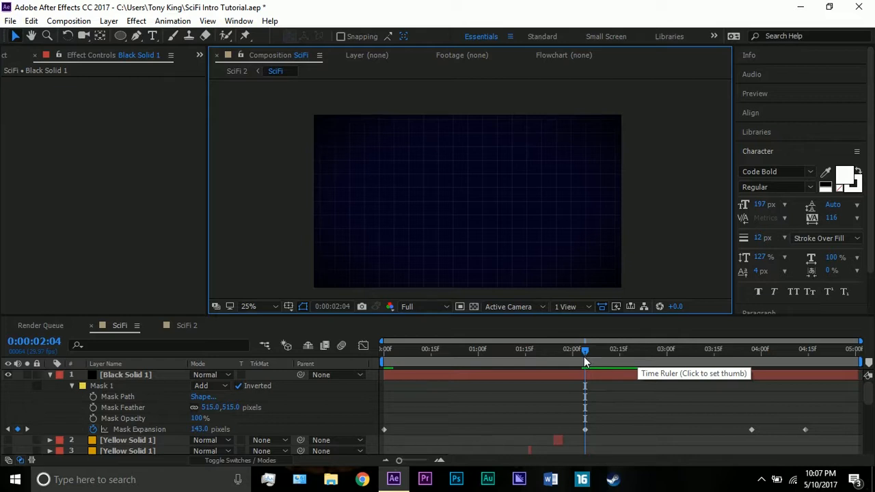
pyautogui.moveTo(584, 357)
pyautogui.mouseDown()
pyautogui.moveTo(404, 360)
pyautogui.moveTo(585, 351)
pyautogui.mouseUp()
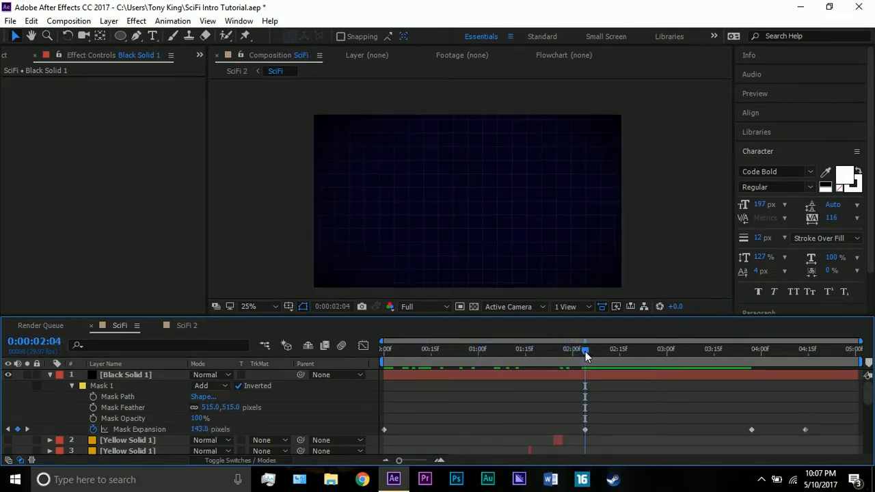
pyautogui.click(98, 387)
pyautogui.click(50, 376)
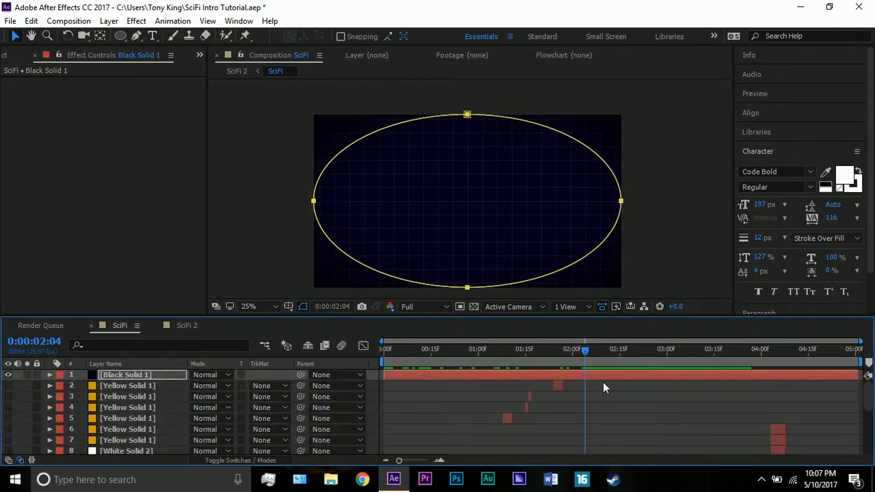
# Step: Make the Yellow Solid 1 layers numbered 10 and 11 visible again
pyautogui.scroll(-3, 598, 388)
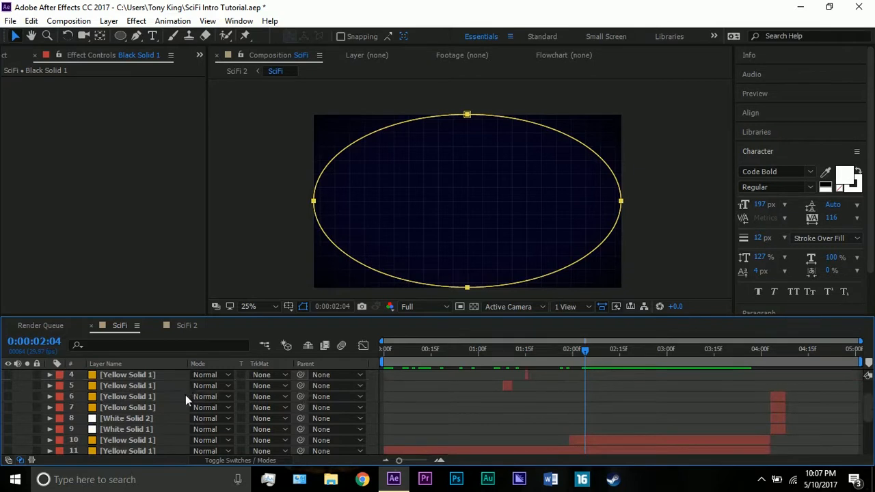
pyautogui.scroll(3, 156, 398)
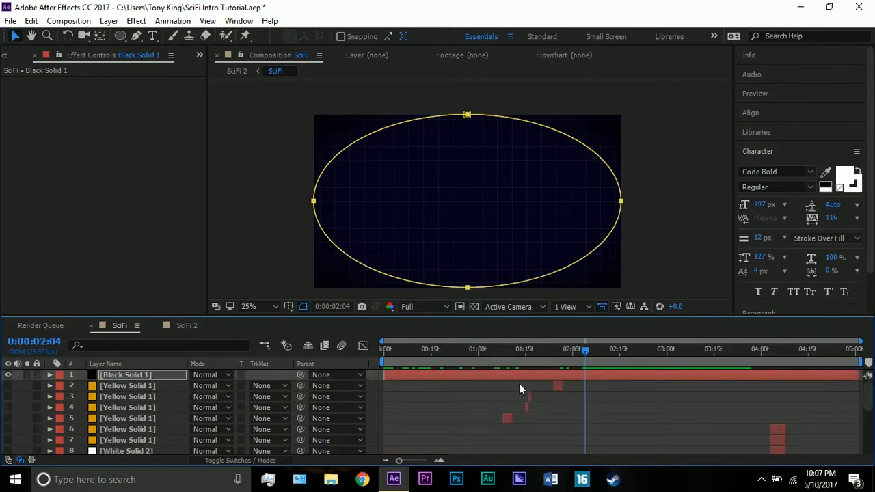
pyautogui.scroll(-9, 529, 411)
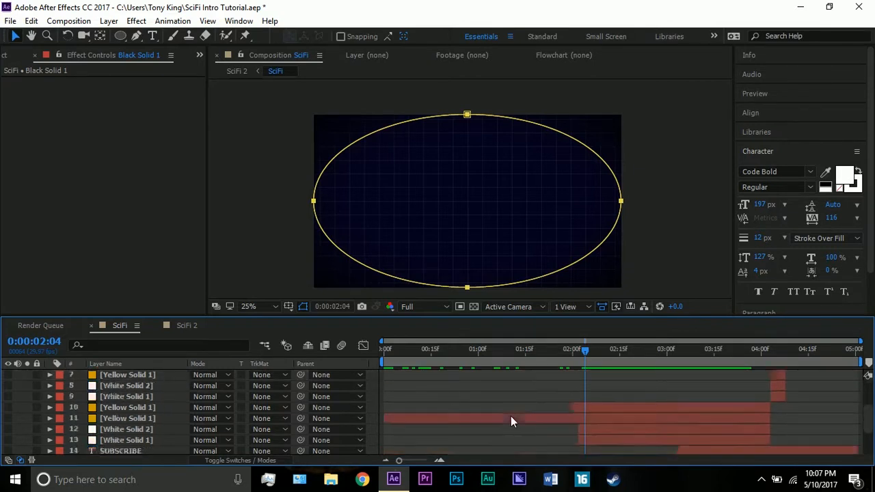
pyautogui.moveTo(8, 374); pyautogui.dragTo(8, 385)
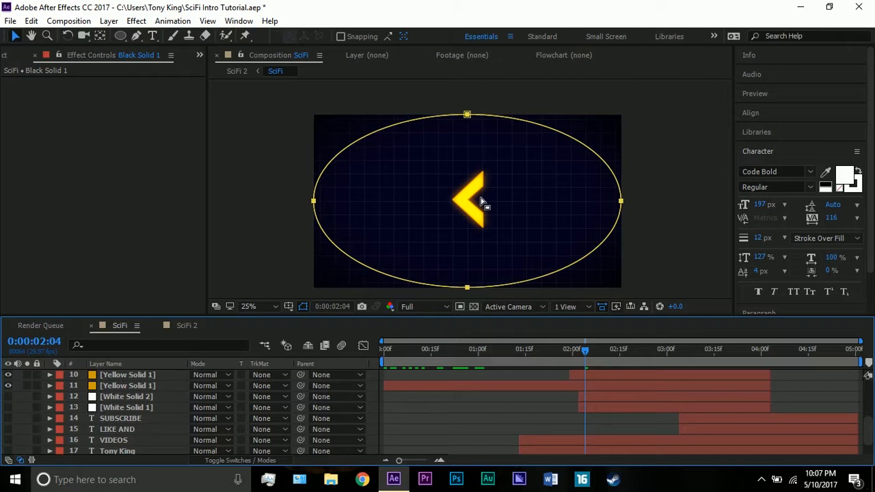
# Step: Make the four Yellow Solid 1 layers numbered 2 to 5 visible again
pyautogui.scroll(3, 551, 406)
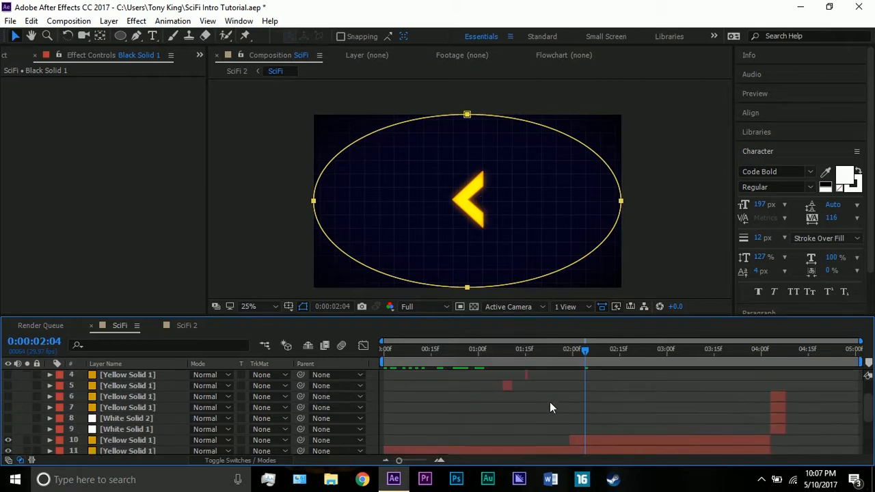
pyautogui.scroll(2, 546, 393)
pyautogui.scroll(-2, 547, 393)
pyautogui.scroll(2, 56, 404)
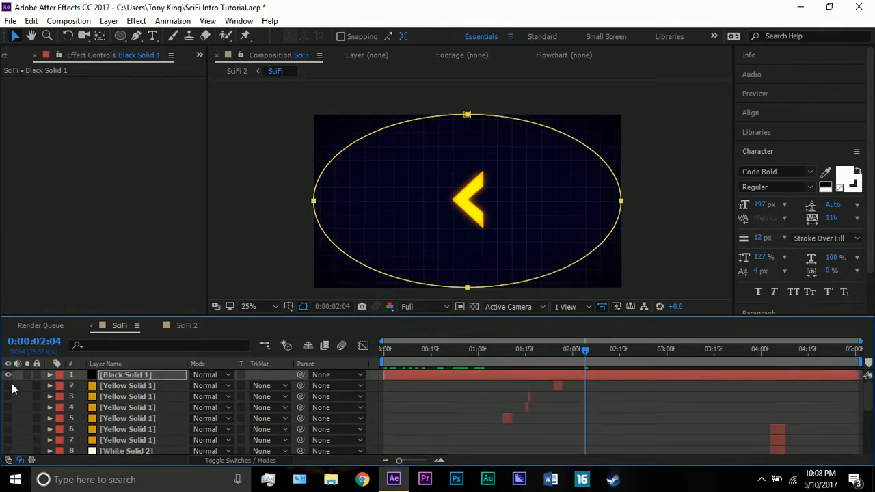
pyautogui.moveTo(9, 386); pyautogui.dragTo(14, 413)
pyautogui.click(8, 419)
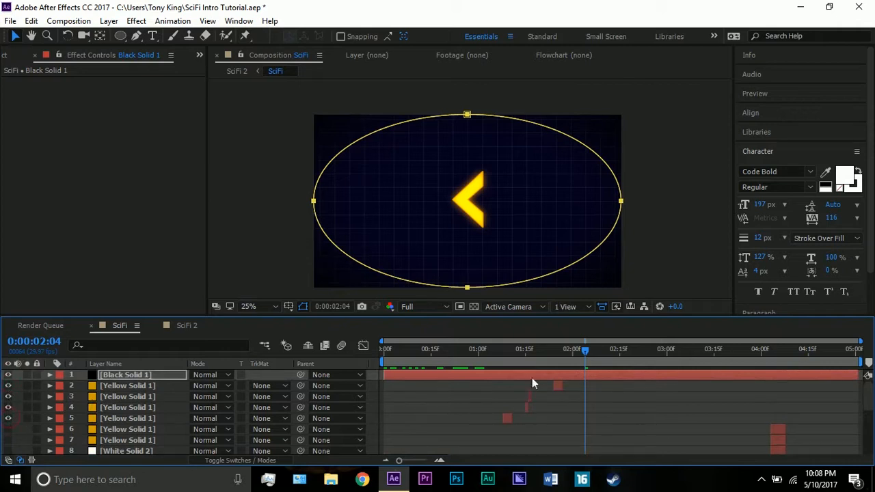
# Step: Move to 0:00:01:02 and reveal the keyframed properties of the Yellow Solid 1 layer numbered 11
pyautogui.moveTo(508, 352); pyautogui.dragTo(485, 356)
pyautogui.scroll(-2, 453, 374)
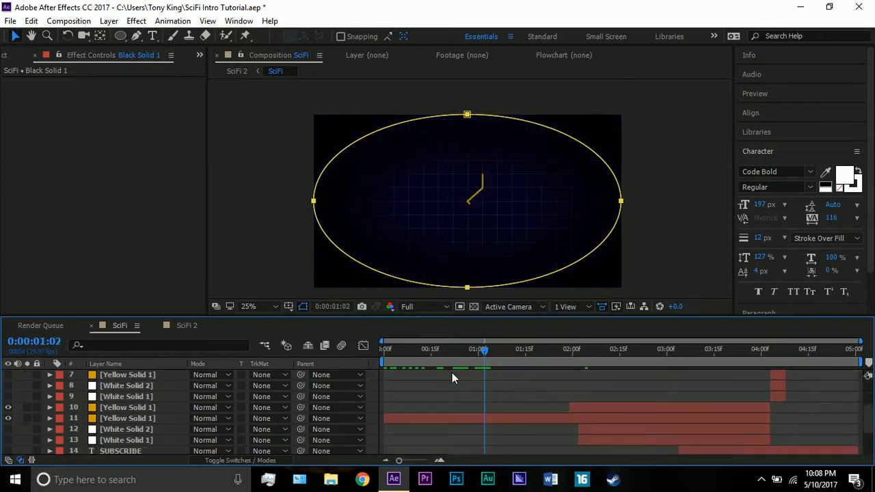
pyautogui.click(444, 418)
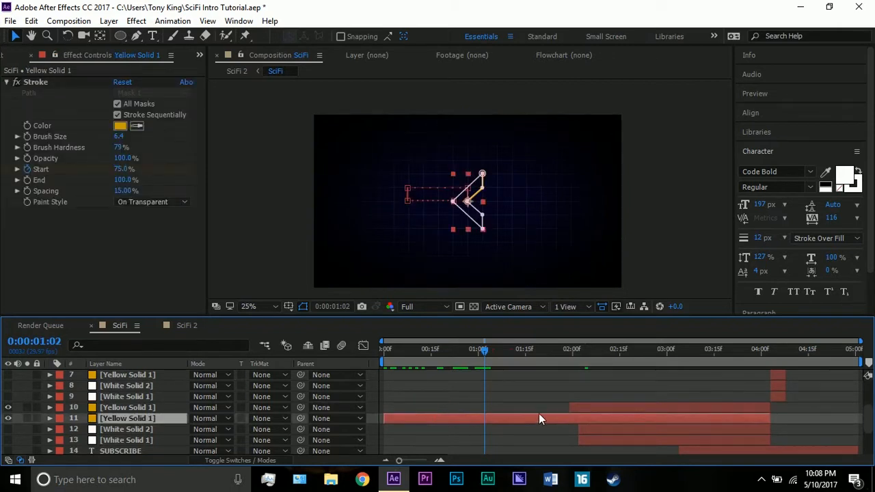
pyautogui.press('u')
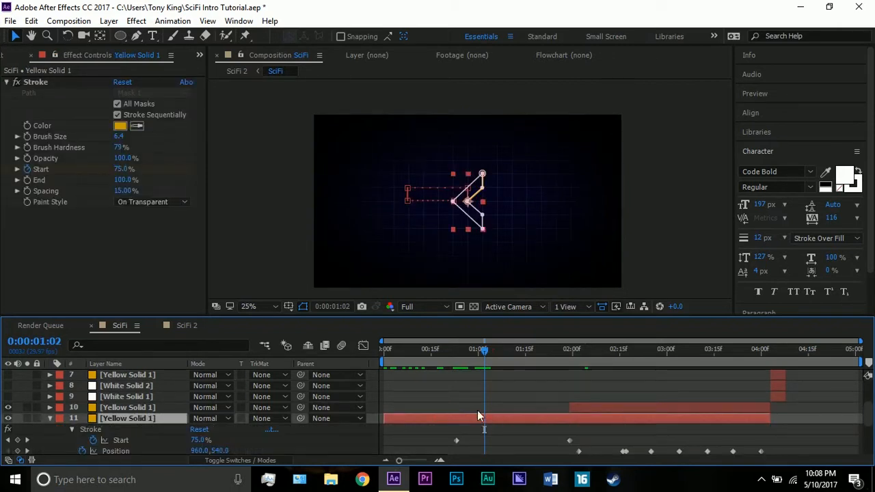
pyautogui.scroll(-4, 477, 411)
pyautogui.scroll(2, 431, 383)
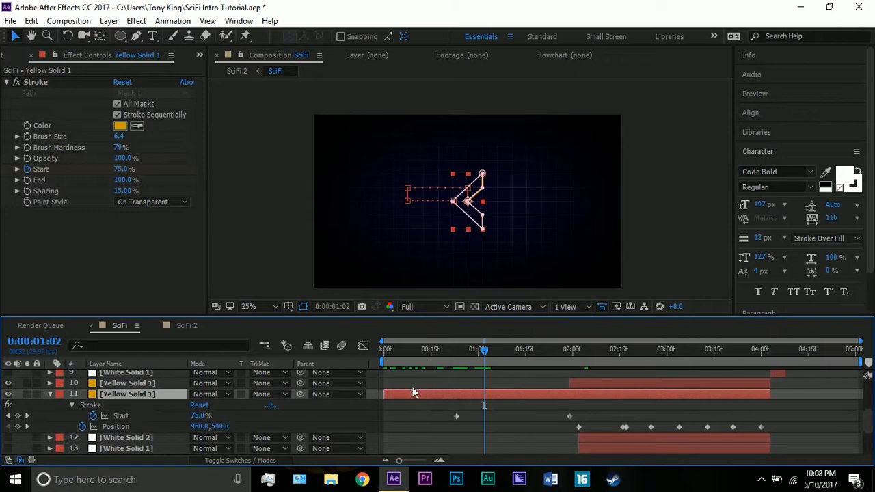
# Step: Move to layer 11's first Stroke Start keyframe at 0:00:00:23 and reselect that layer
pyautogui.moveTo(458, 347); pyautogui.dragTo(455, 348)
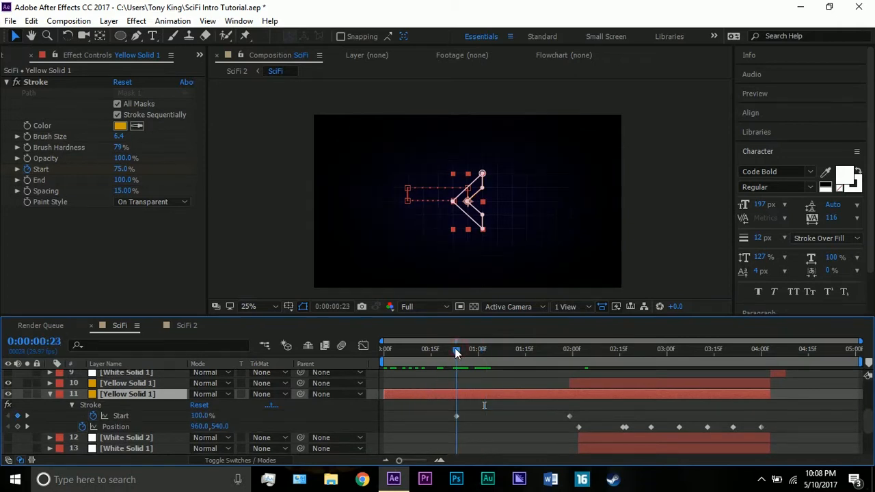
pyautogui.click(491, 375)
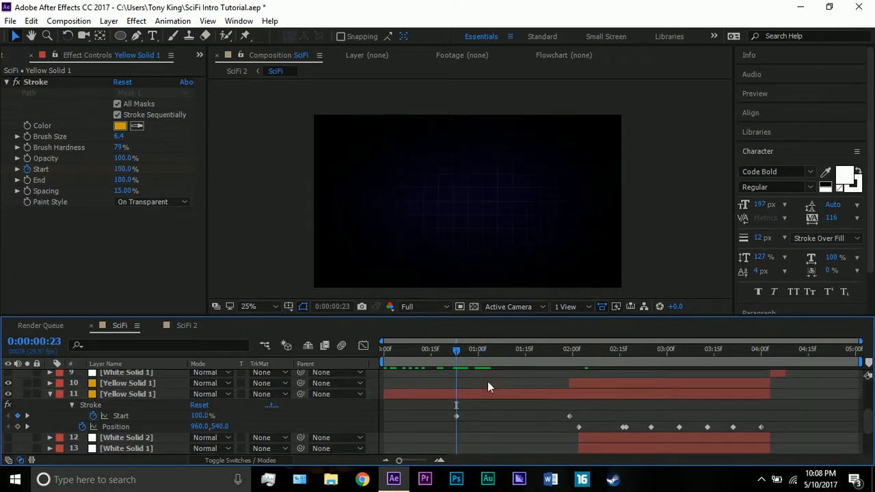
pyautogui.click(486, 389)
# Step: Hide Black Solid 1 to examine layer 11's arrow-shaped mask against the grid up close, and make Black Solid 1 visible again
pyautogui.scroll(2, 449, 247)
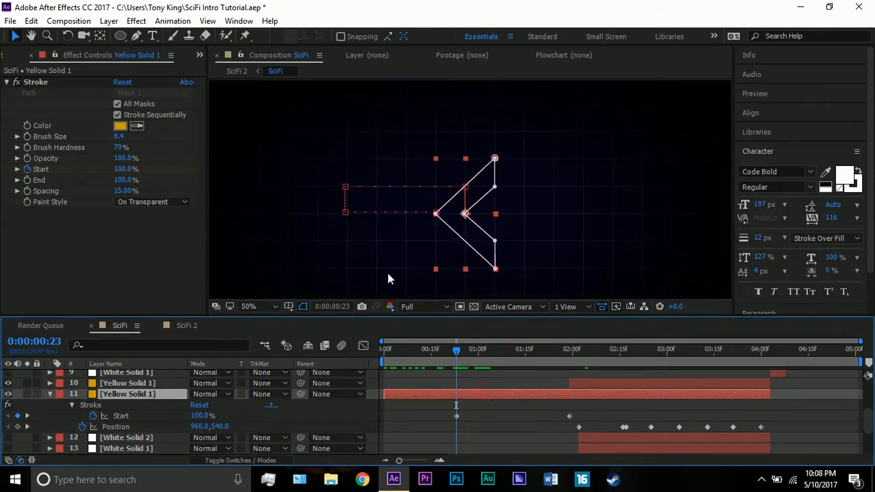
pyautogui.scroll(5, 92, 410)
pyautogui.click(8, 375)
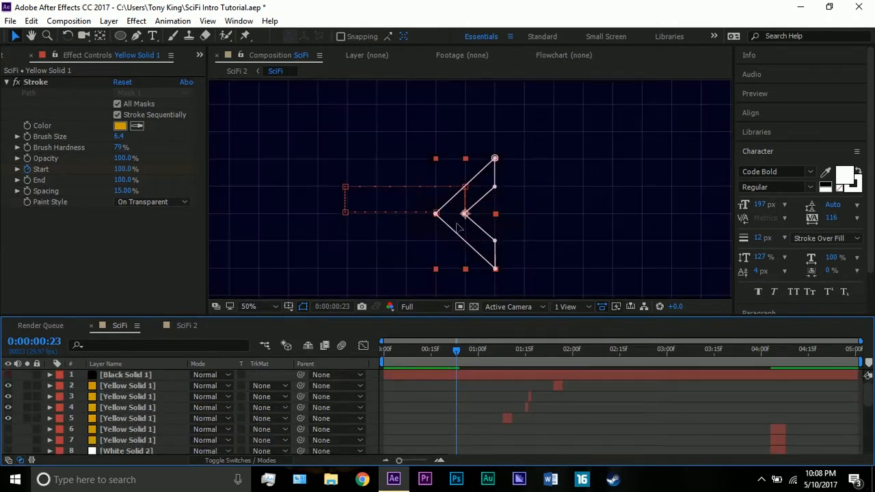
pyautogui.scroll(2, 498, 243)
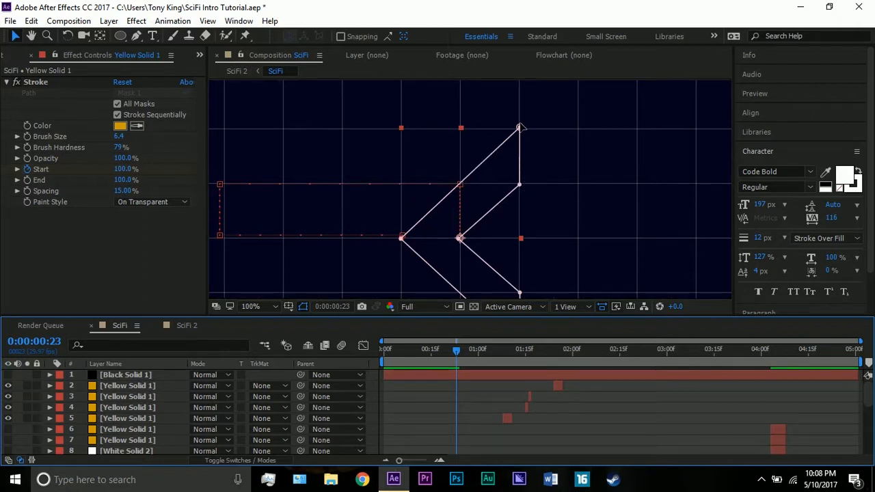
pyautogui.scroll(-2, 517, 272)
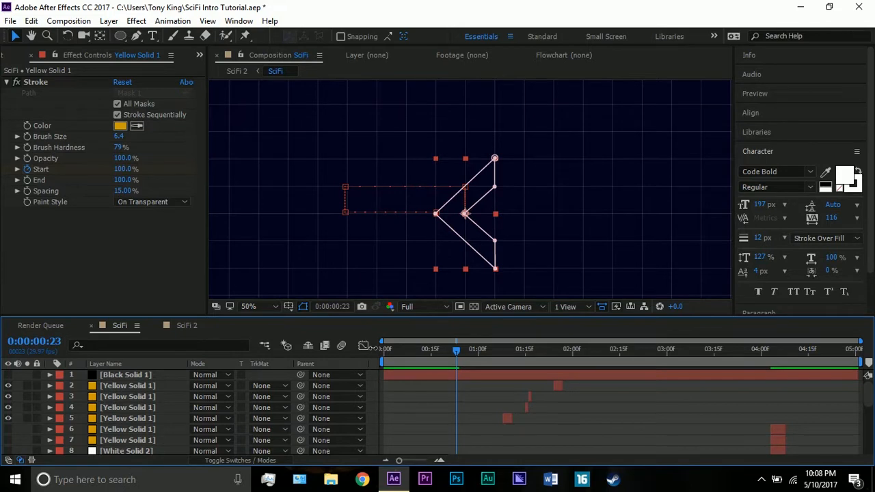
pyautogui.click(8, 374)
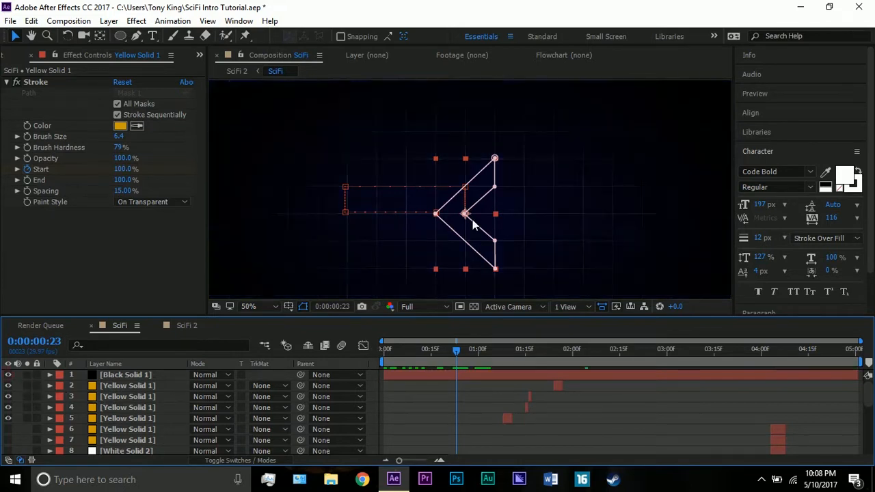
pyautogui.press(',')
pyautogui.press(',')
pyautogui.click(654, 211)
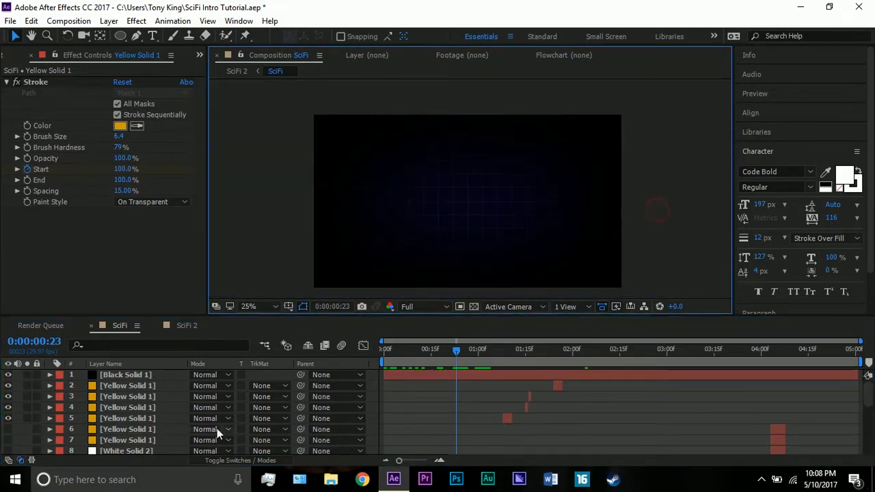
# Step: Select the Yellow Solid 1 layer numbered 11 and its Stroke effect
pyautogui.scroll(-2, 124, 417)
pyautogui.click(124, 416)
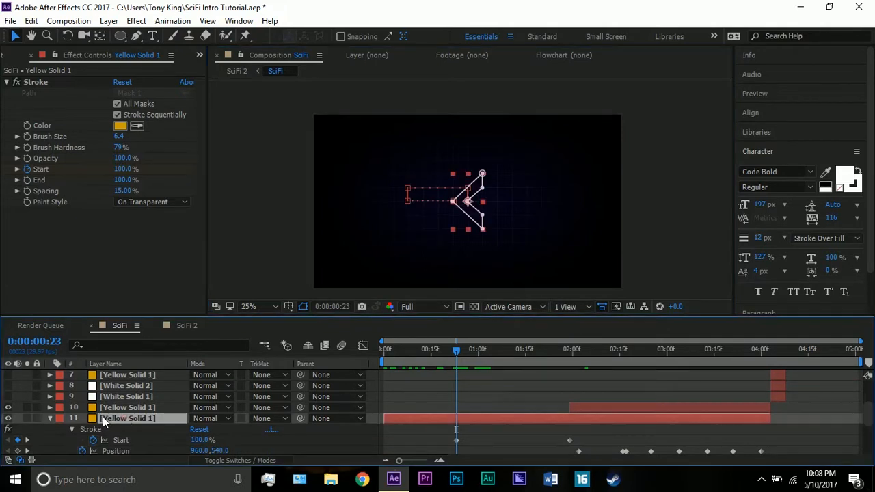
pyautogui.scroll(3, 116, 411)
pyautogui.click(629, 211)
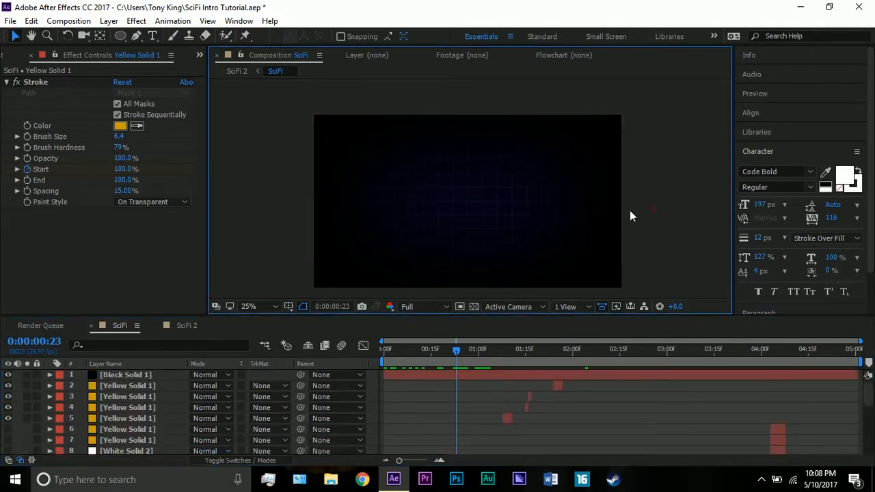
pyautogui.scroll(-2, 119, 425)
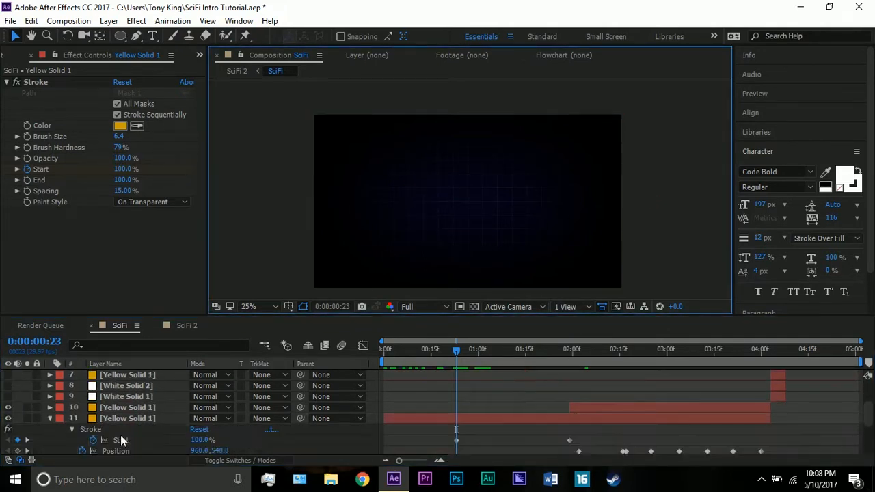
pyautogui.click(130, 420)
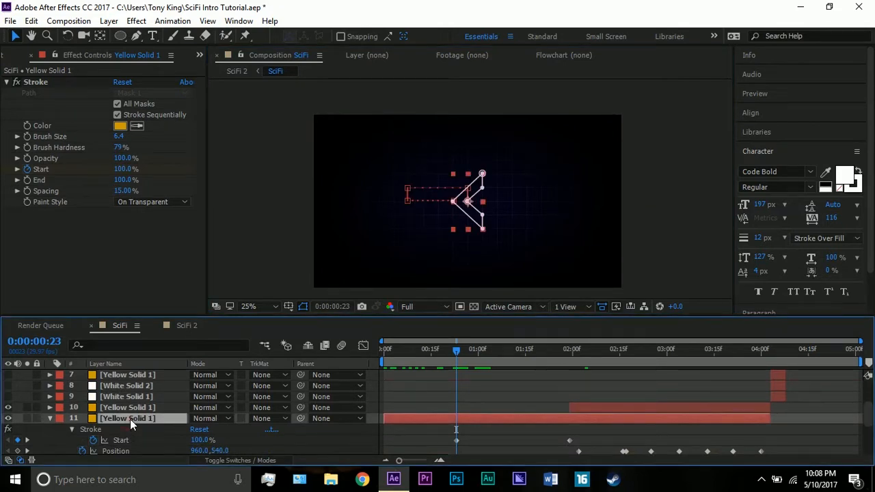
pyautogui.click(34, 84)
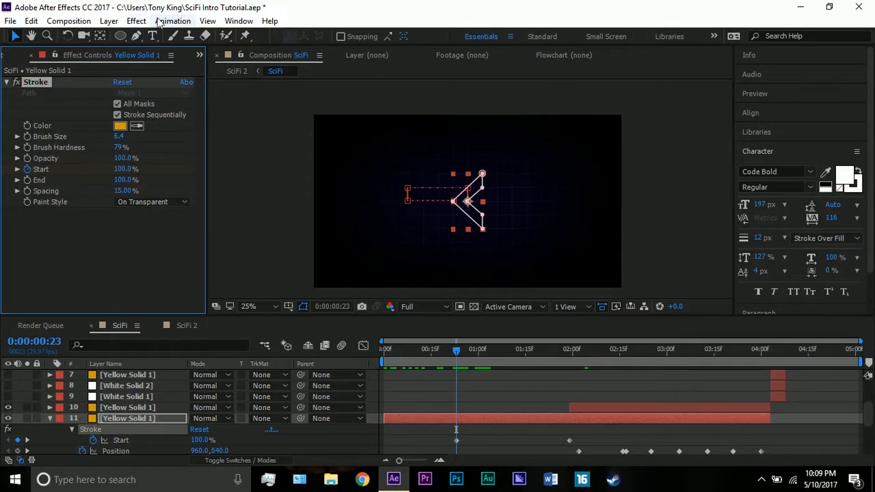
# Step: Locate the Stroke effect among the Generate effects and examine the Paint Style options of layer 11's Stroke
pyautogui.click(137, 21)
pyautogui.click(212, 196)
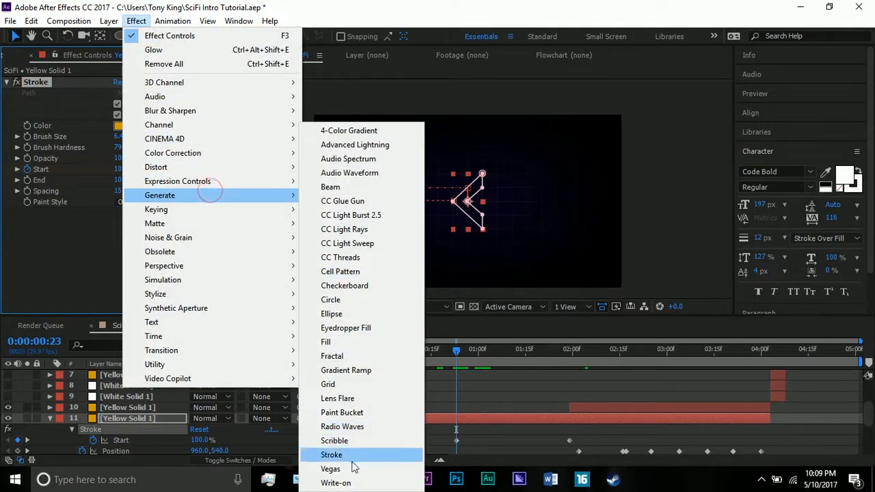
pyautogui.click(60, 267)
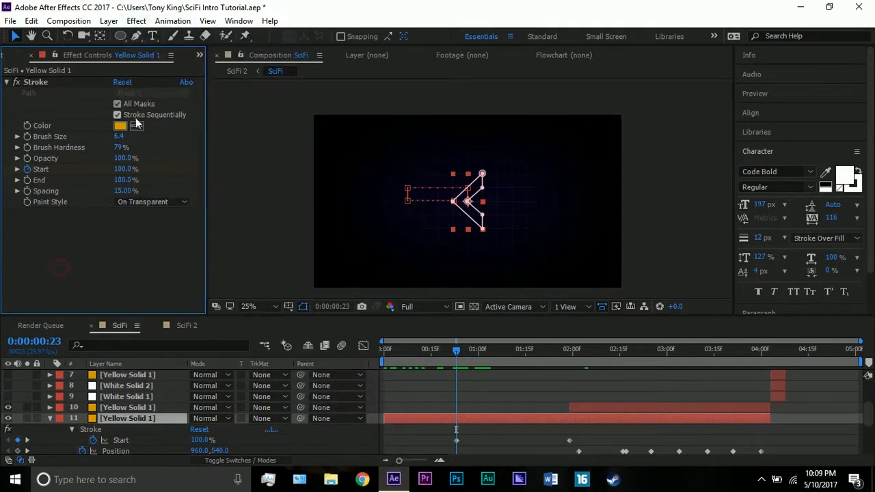
pyautogui.click(151, 204)
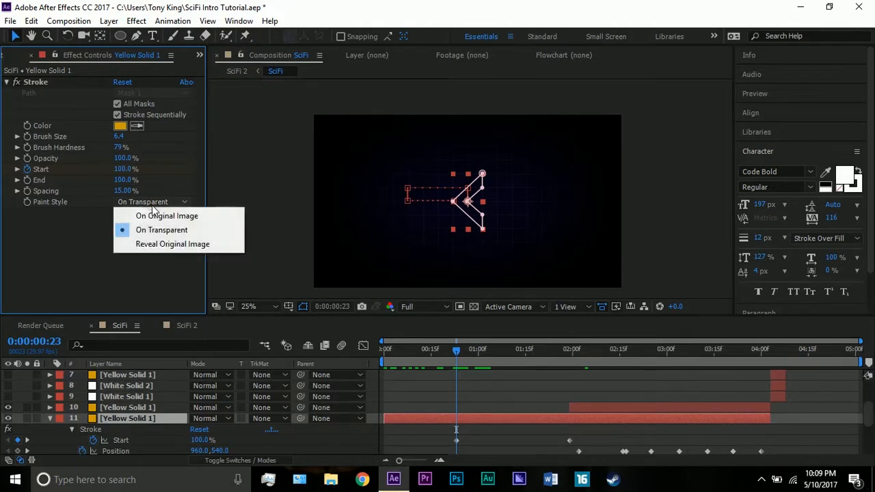
pyautogui.click(89, 228)
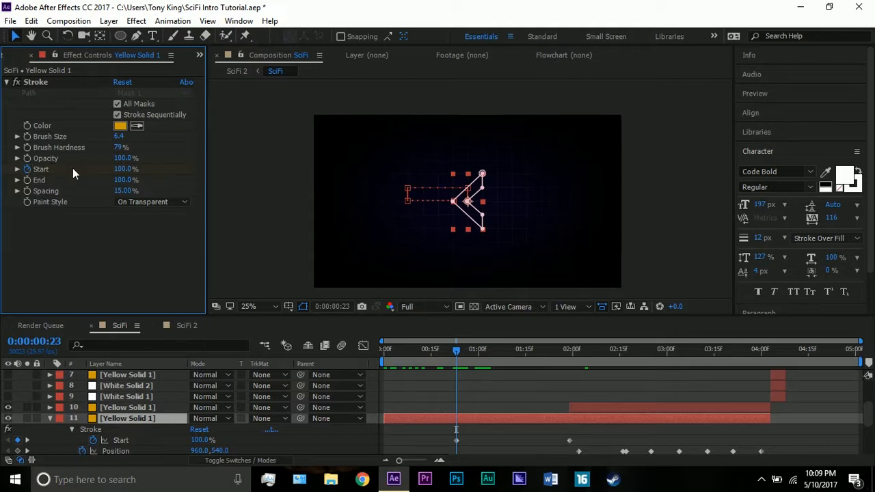
# Step: Move to layer 11's second Stroke Start keyframe at 0:00:01:29 and hide the Yellow Solid 1 layer numbered 10
pyautogui.click(572, 354)
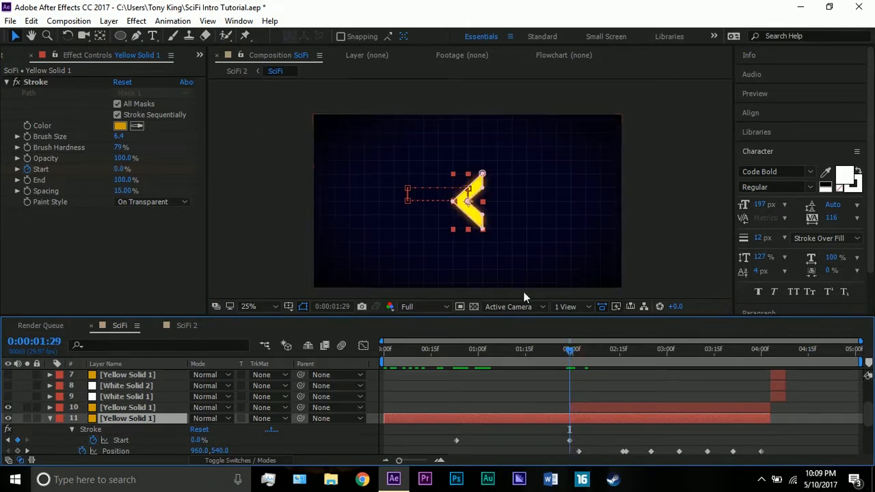
pyautogui.click(573, 441)
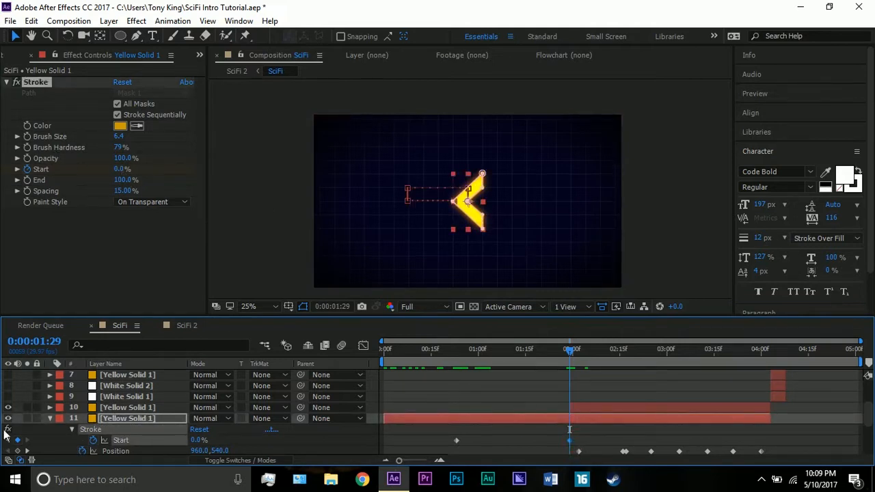
pyautogui.click(634, 218)
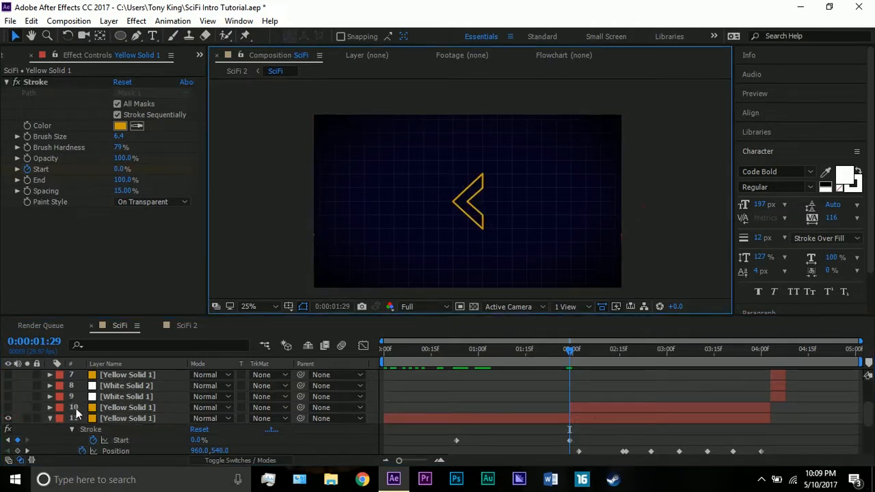
# Step: Scrub between 0:00:01:09 and 0:00:01:16 to examine the short Yellow Solid 1 clips that flash the filled arrow
pyautogui.scroll(2, 450, 405)
pyautogui.click(504, 349)
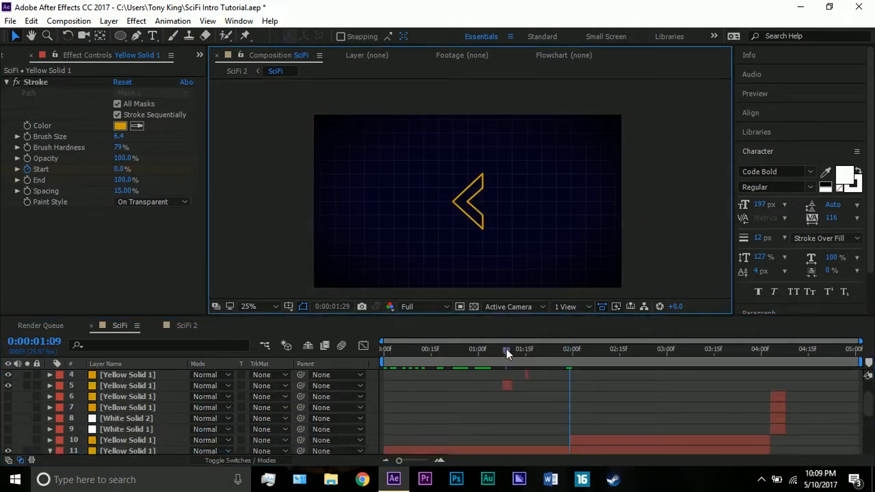
pyautogui.moveTo(503, 352); pyautogui.dragTo(524, 350)
pyautogui.scroll(2, 526, 353)
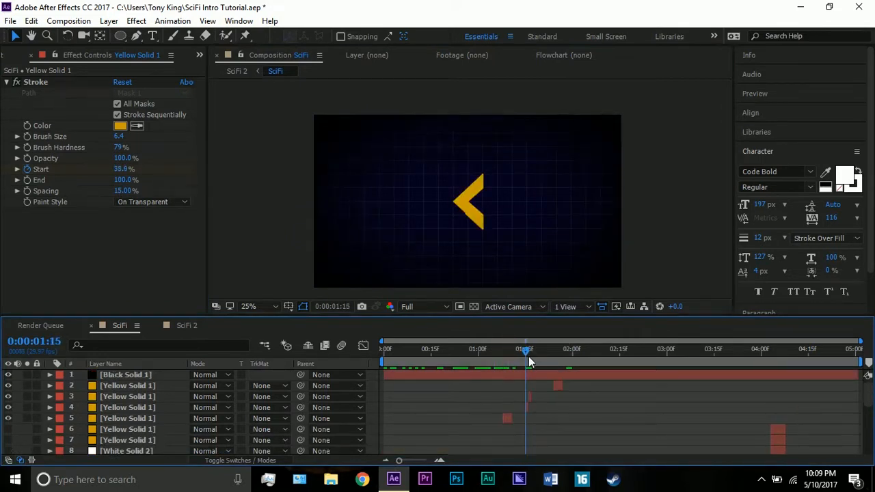
pyautogui.click(533, 355)
pyautogui.moveTo(525, 356); pyautogui.dragTo(512, 353)
# Step: Select the Yellow Solid 1 layer numbered 5 and examine its filled arrow at the clip's start, 0:00:01:09
pyautogui.click(507, 417)
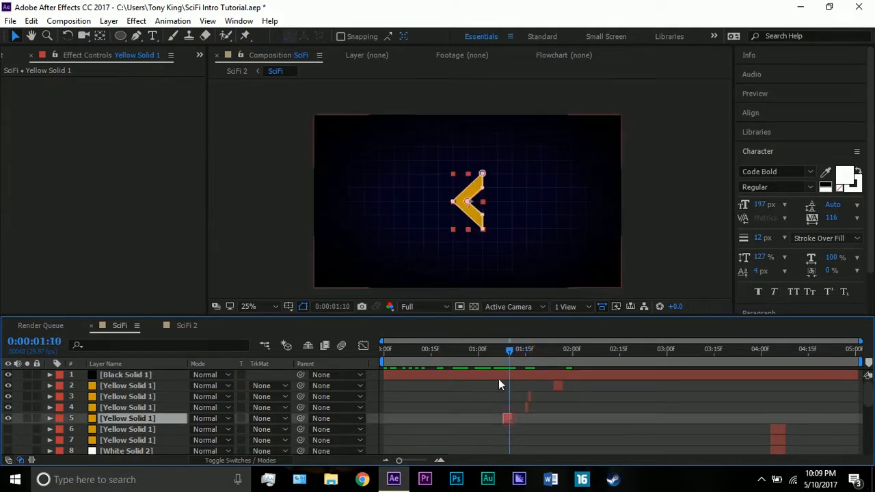
pyautogui.click(506, 353)
pyautogui.moveTo(506, 353); pyautogui.dragTo(509, 353)
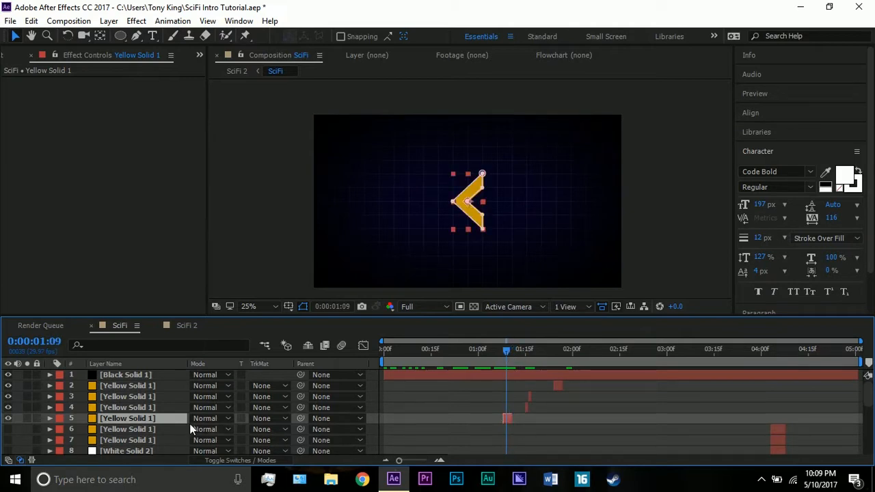
pyautogui.click(281, 204)
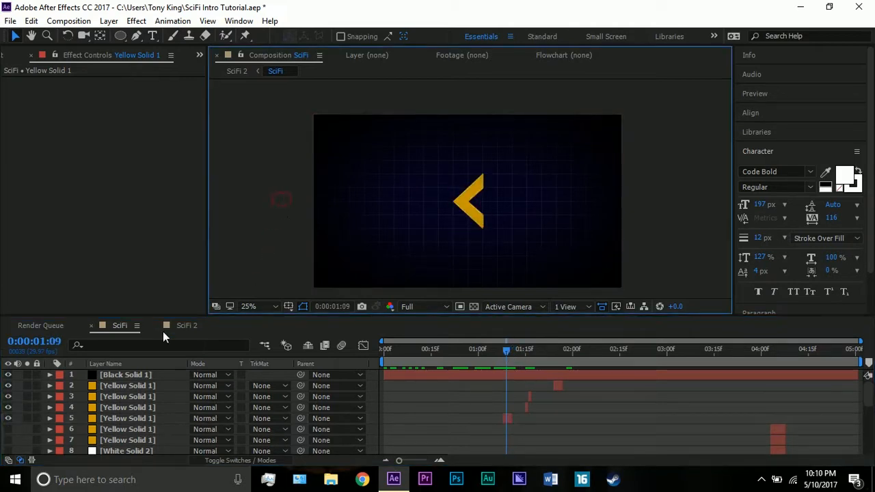
pyautogui.click(125, 419)
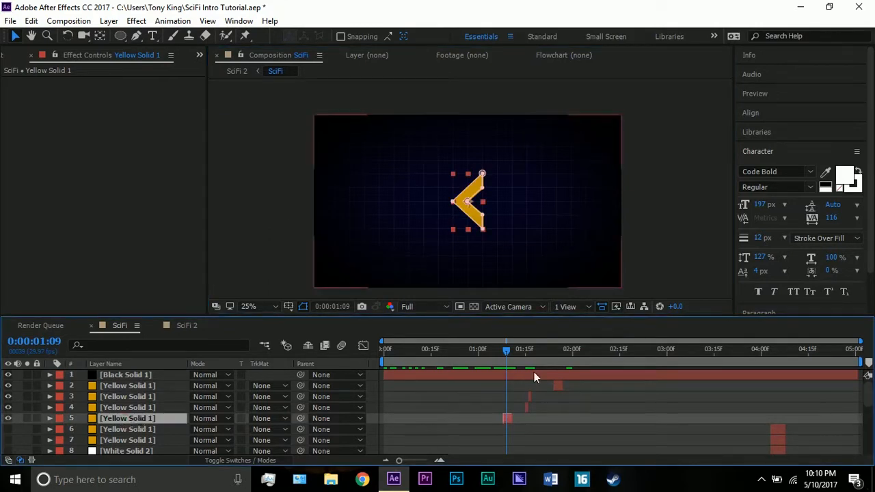
# Step: Select the Yellow Solid 1 layer numbered 4 and examine the arrow flash from 0:00:01:15 to 0:00:01:16
pyautogui.scroll(-1, 521, 400)
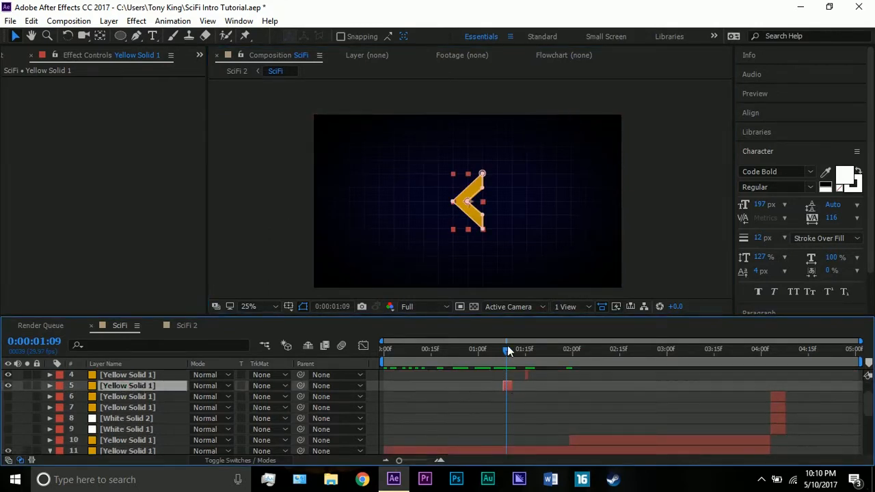
pyautogui.moveTo(507, 345); pyautogui.dragTo(525, 349)
pyautogui.scroll(1, 538, 377)
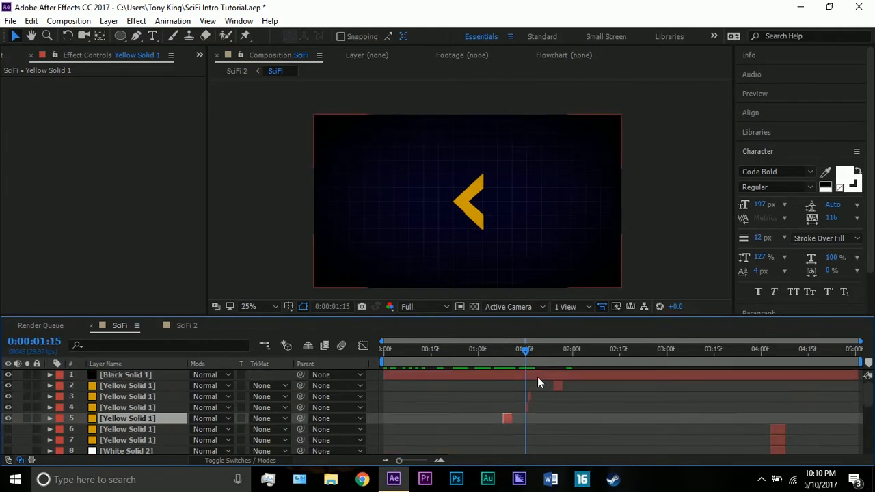
pyautogui.click(530, 349)
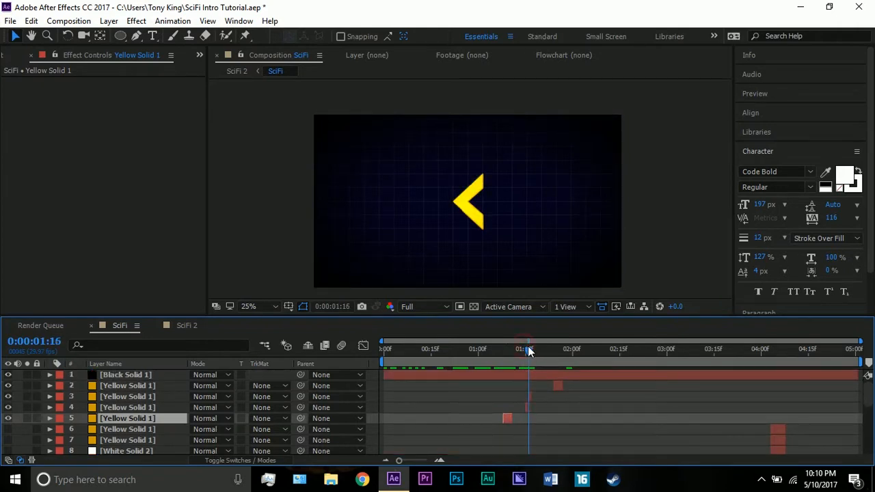
pyautogui.click(533, 408)
pyautogui.moveTo(530, 350); pyautogui.dragTo(531, 361)
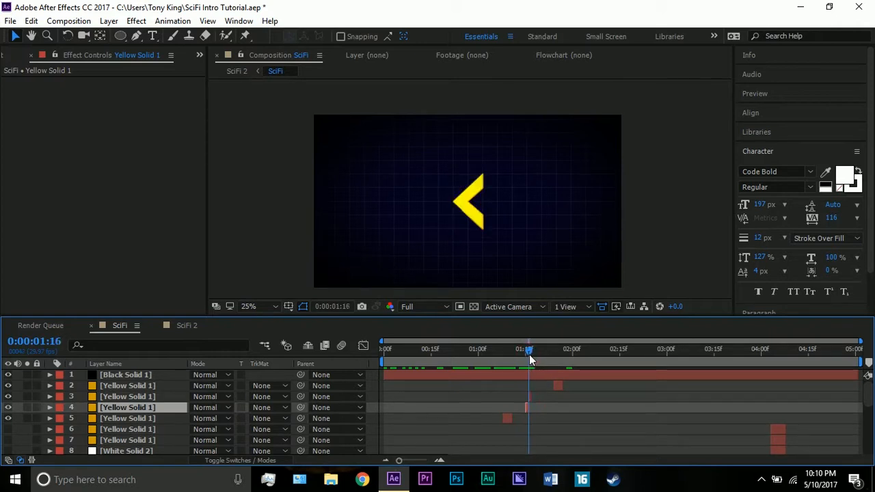
# Step: Examine the Glow effect on the Yellow Solid 1 layer numbered 3 and search the effects and presets for "glow"
pyautogui.click(529, 400)
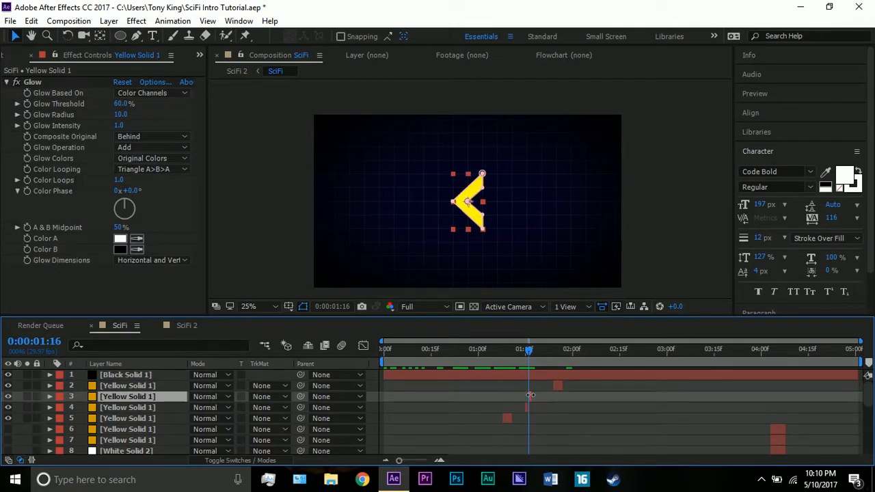
pyautogui.click(51, 87)
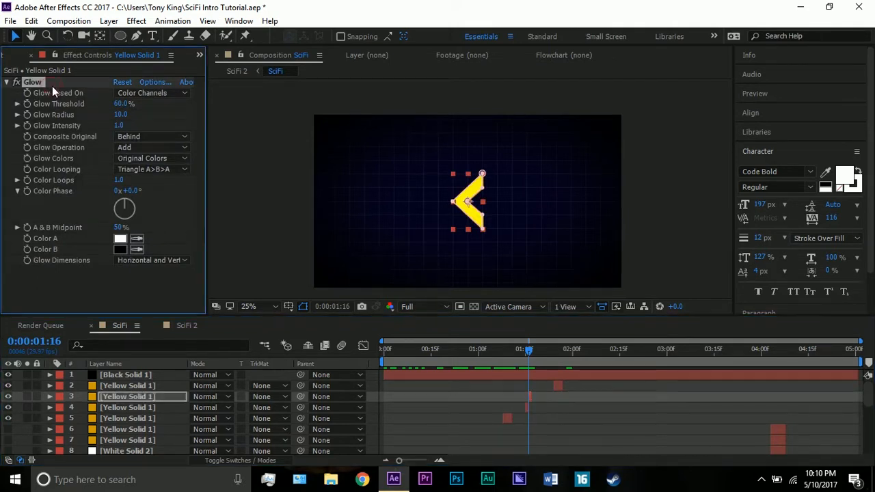
pyautogui.click(136, 20)
pyautogui.moveTo(198, 195)
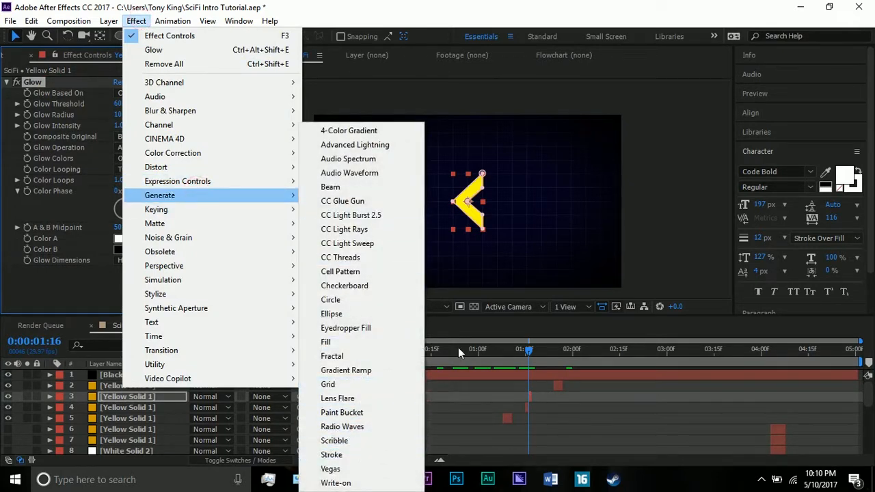
pyautogui.moveTo(871, 190); pyautogui.dragTo(865, 272)
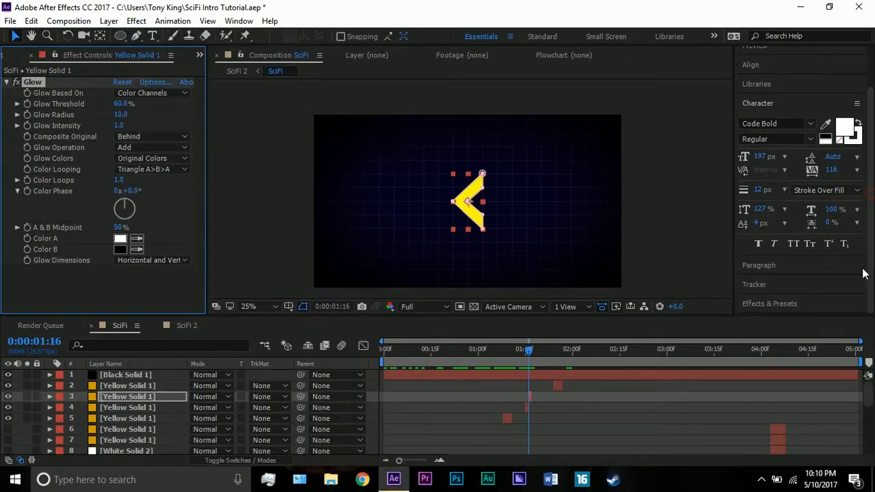
pyautogui.click(824, 301)
pyautogui.click(824, 223)
pyautogui.write('glow')
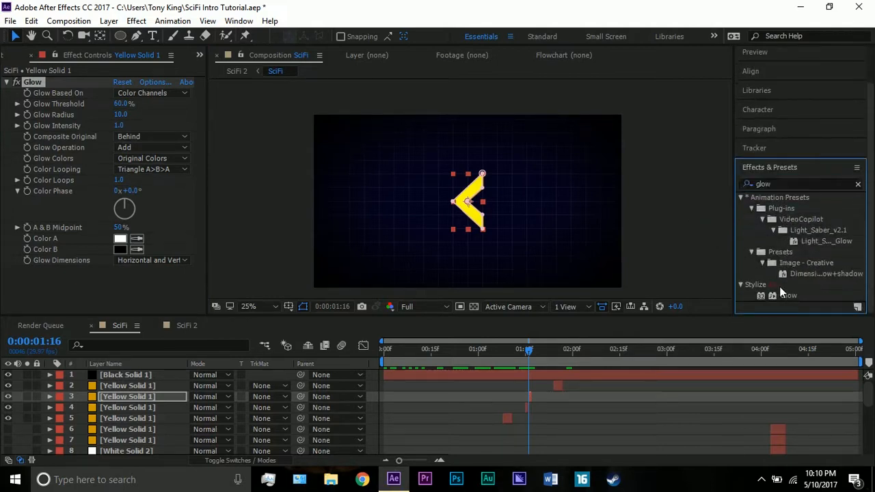
pyautogui.click(790, 295)
pyautogui.click(782, 111)
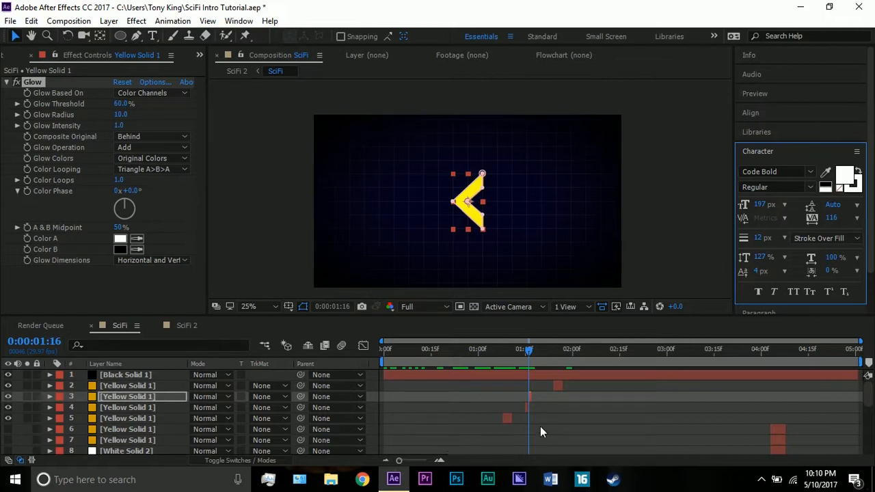
# Step: Select the Yellow Solid 1 layer numbered 2 and examine its Glow settings and the arrow at 0:00:01:26
pyautogui.click(539, 397)
pyautogui.moveTo(529, 354); pyautogui.dragTo(556, 348)
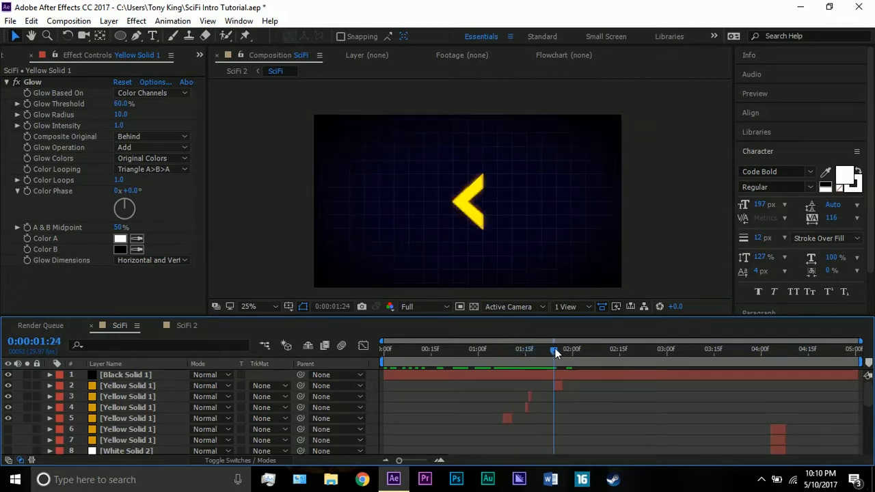
pyautogui.click(558, 385)
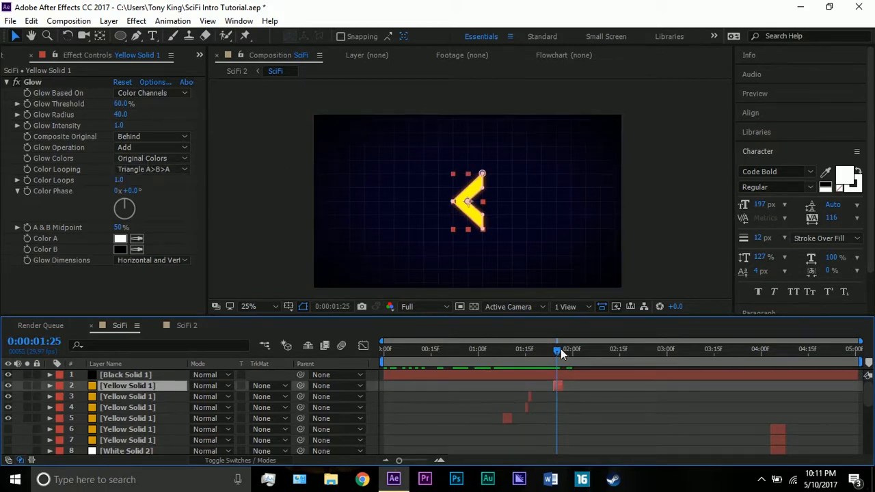
pyautogui.moveTo(560, 349); pyautogui.dragTo(562, 349)
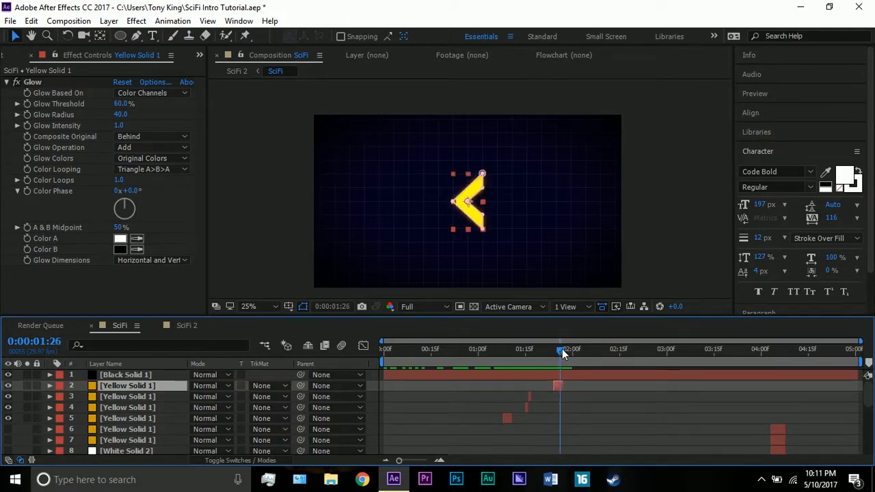
pyautogui.click(61, 112)
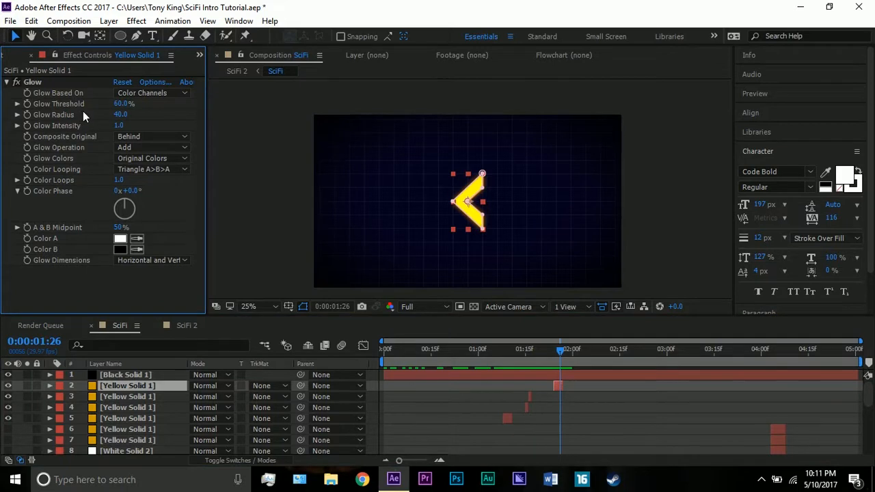
# Step: Deselect the layer and fit the whole composition in the viewer to examine the glowing arrow
pyautogui.click(635, 262)
pyautogui.press(',')
pyautogui.press(',')
pyautogui.press(',')
pyautogui.press(',')
pyautogui.press('.')
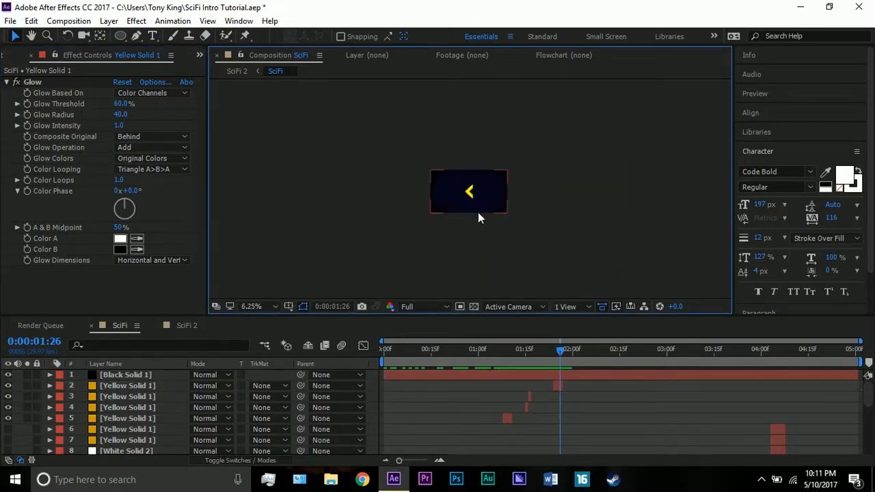
pyautogui.click(271, 307)
pyautogui.click(284, 81)
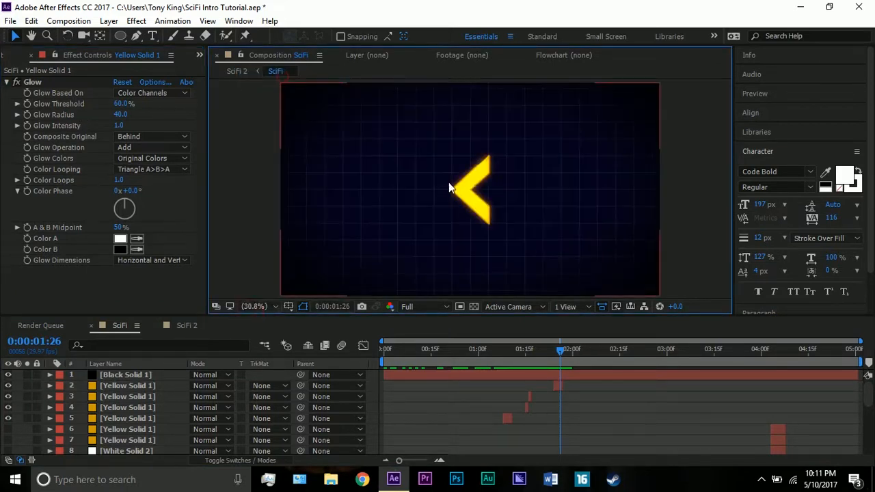
# Step: Compare the arrow with the Yellow Solid 1 layer numbered 11 hidden and shown, and move to 0:00:01:29
pyautogui.press('u')
pyautogui.click(559, 389)
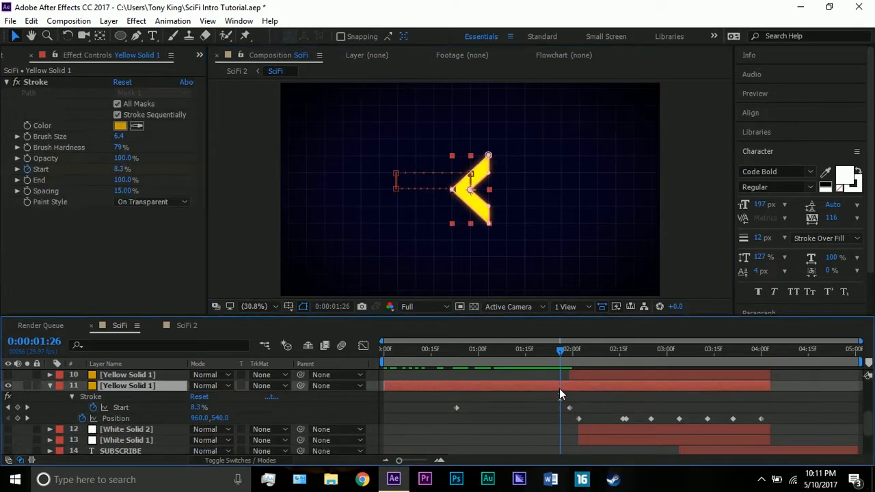
pyautogui.click(691, 225)
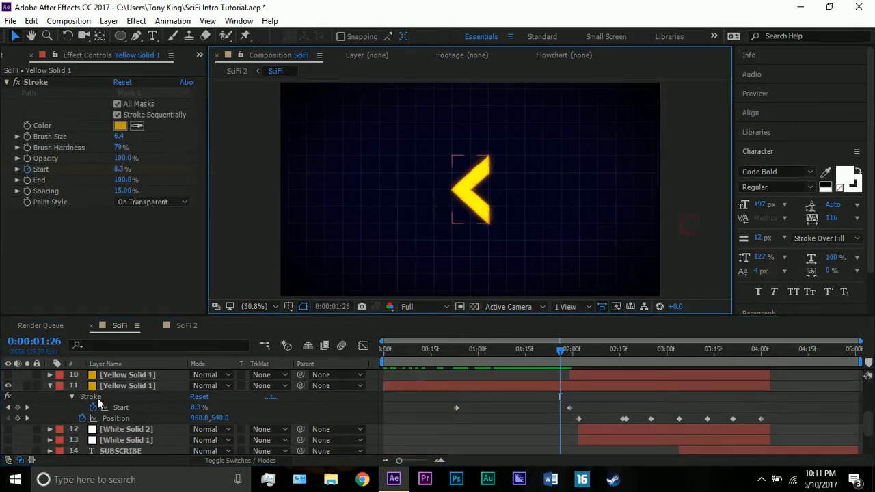
pyautogui.click(8, 387)
pyautogui.click(8, 386)
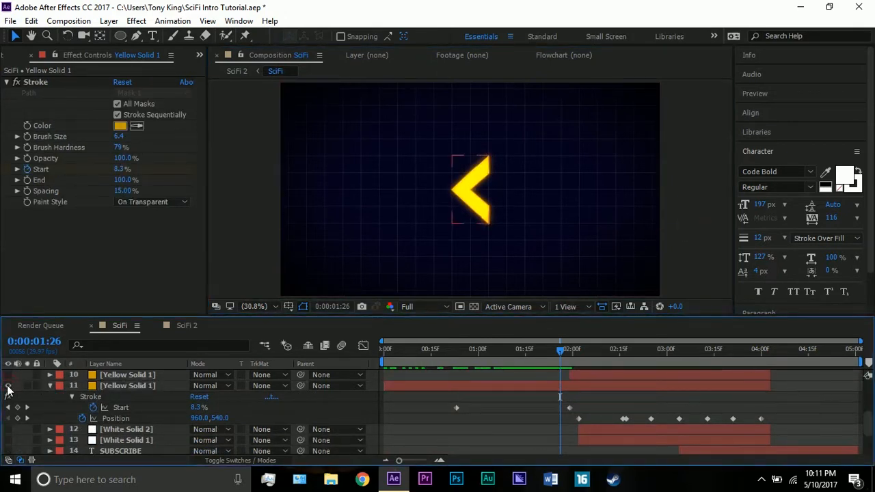
pyautogui.click(8, 386)
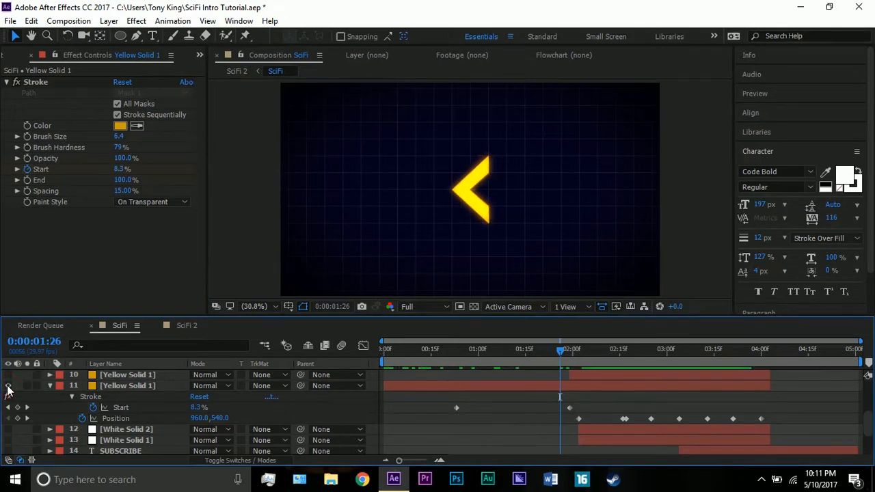
pyautogui.click(9, 386)
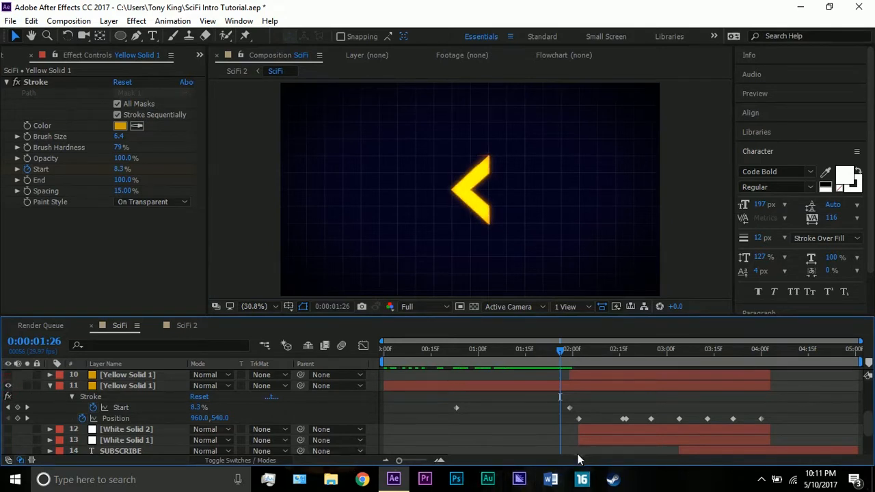
pyautogui.moveTo(559, 348); pyautogui.dragTo(569, 349)
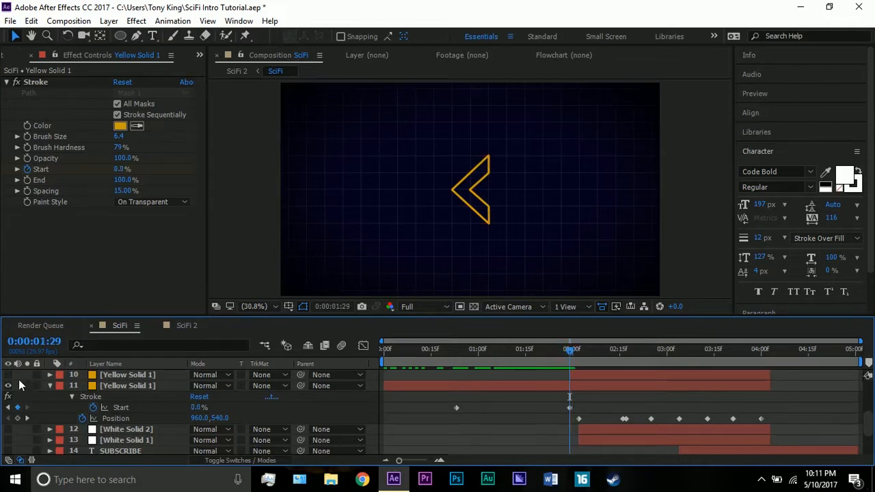
# Step: Select the Yellow Solid 1 layer numbered 10 and examine its Glow settings and its place in the layer stack
pyautogui.scroll(2, 510, 436)
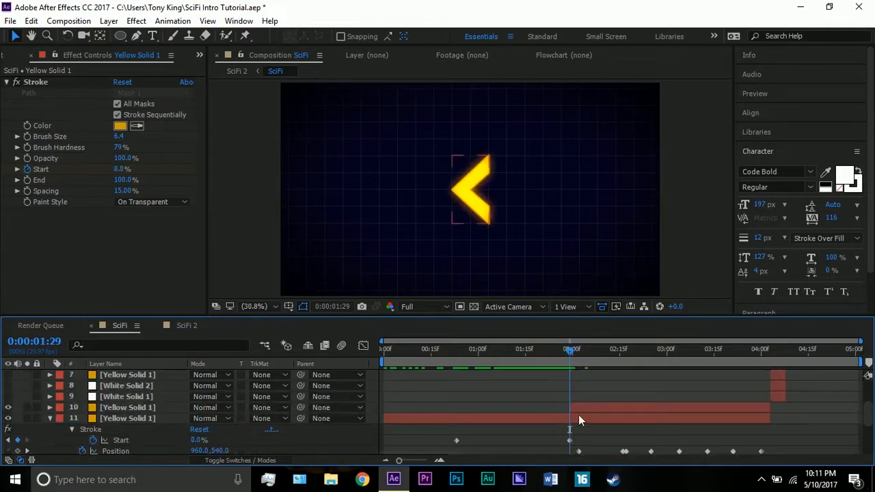
pyautogui.click(578, 416)
pyautogui.click(576, 408)
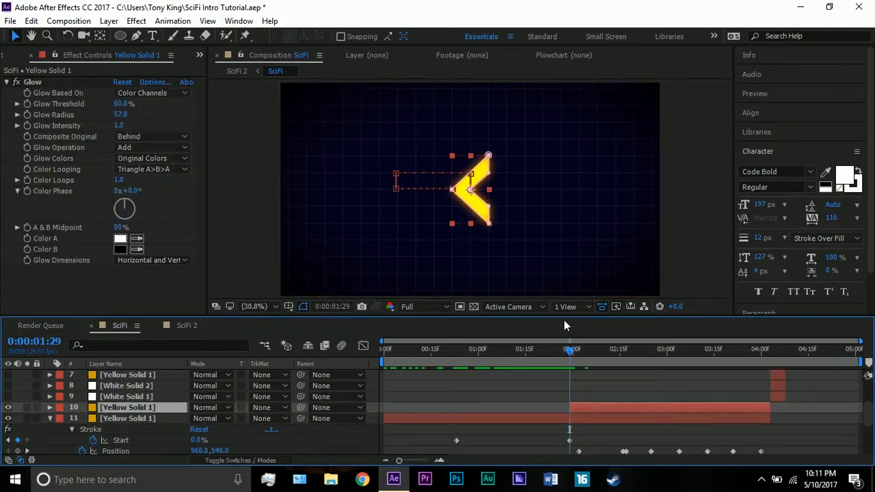
pyautogui.click(579, 398)
pyautogui.click(581, 406)
pyautogui.scroll(2, 579, 375)
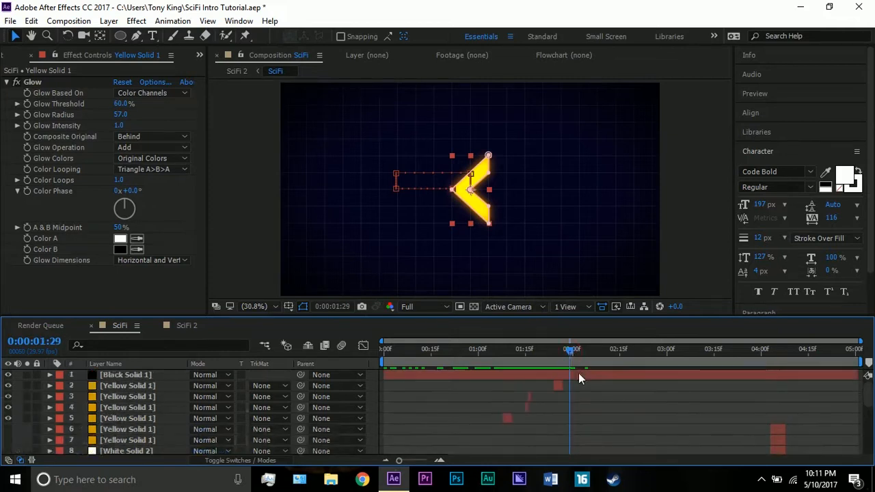
pyautogui.scroll(-2, 579, 375)
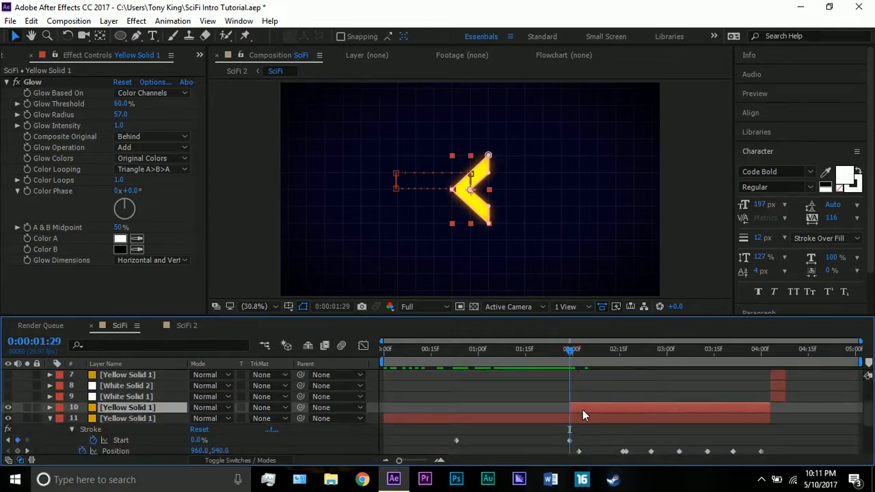
pyautogui.scroll(-1, 583, 410)
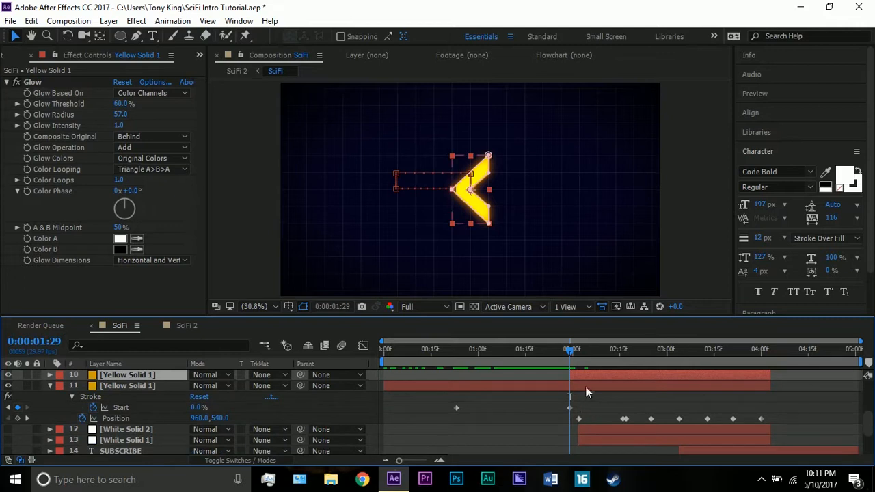
# Step: Collapse the keyframed properties of the Yellow Solid 1 layer numbered 11 and examine the effects on the White Solid layers numbered 12 and 13
pyautogui.click(119, 387)
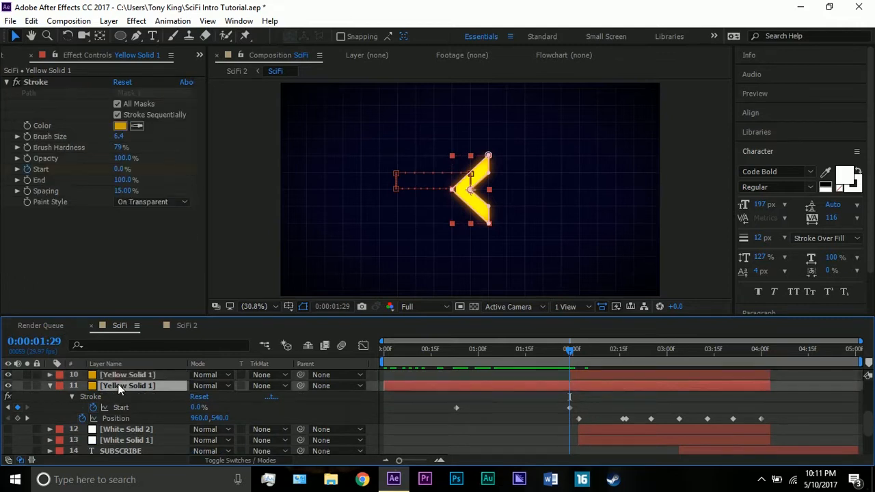
pyautogui.press('u')
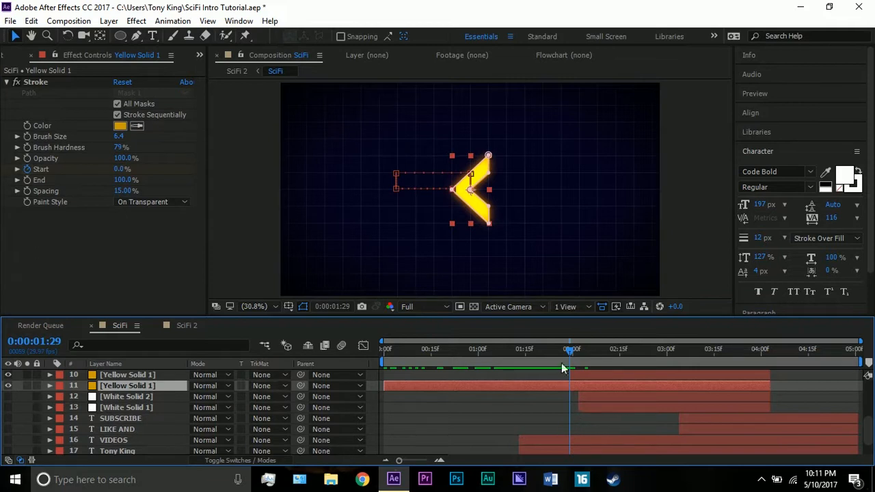
pyautogui.click(112, 396)
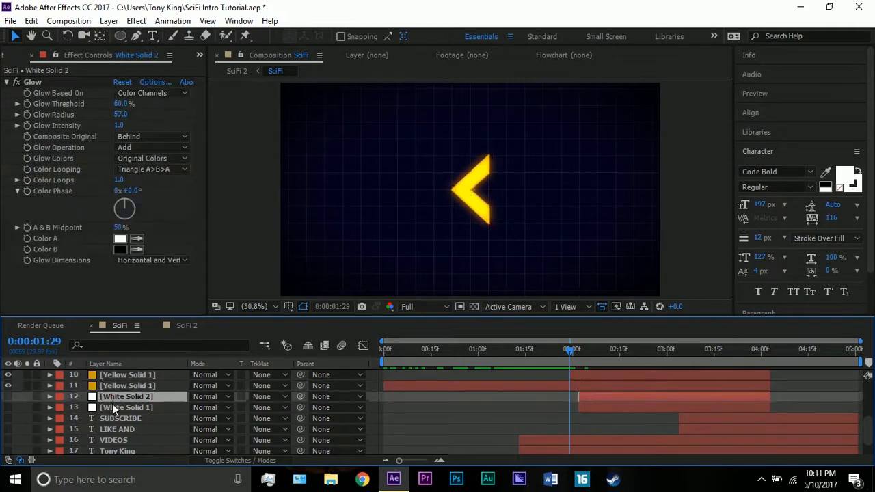
pyautogui.click(113, 407)
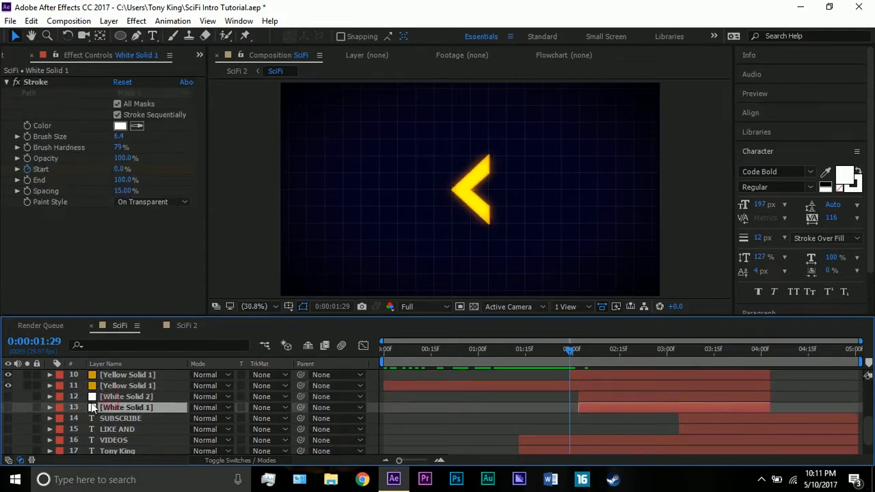
# Step: Move to 0:00:02:02 and make the White Solid 2 and White Solid 1 layers numbered 12 and 13 visible
pyautogui.click(582, 354)
pyautogui.click(579, 354)
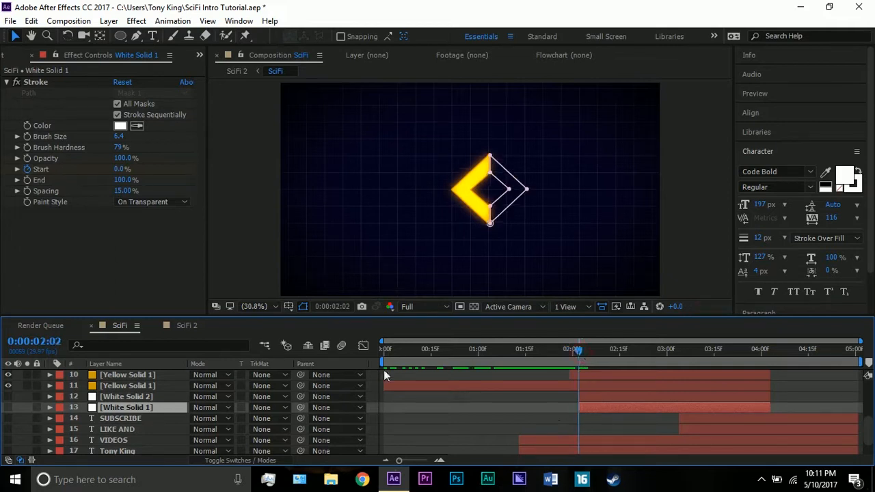
pyautogui.click(8, 407)
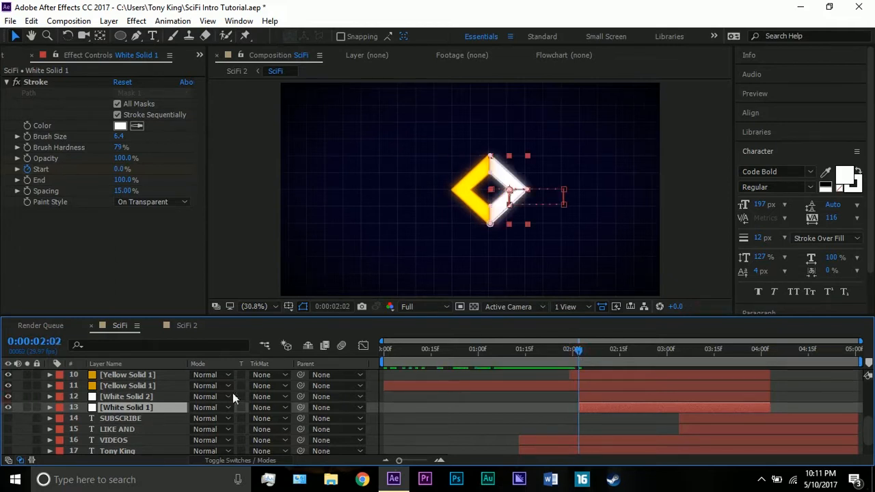
pyautogui.click(688, 287)
# Step: Examine the yellow half of the logo by selecting the Yellow Solid 1 layers numbered 10 and 11 together
pyautogui.click(579, 381)
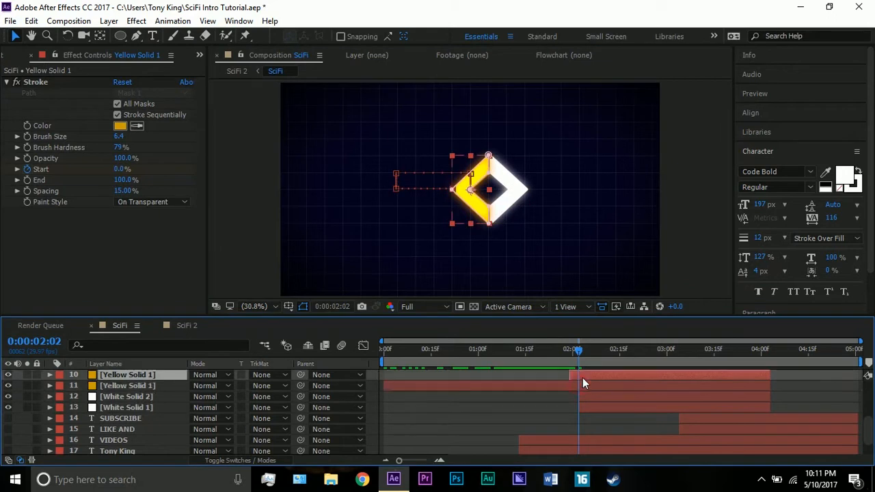
pyautogui.click(153, 385)
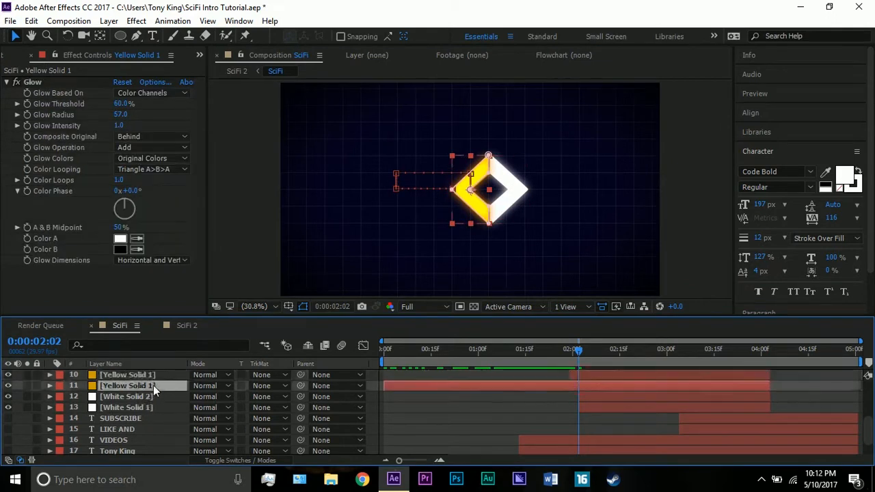
pyautogui.click(153, 375)
pyautogui.keyDown('shift'); pyautogui.click(154, 386); pyautogui.keyUp('shift')
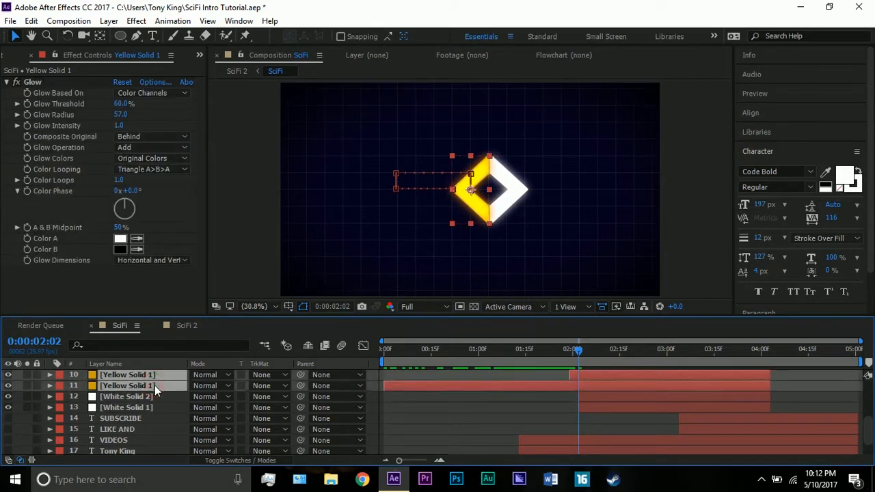
pyautogui.scroll(1, 155, 386)
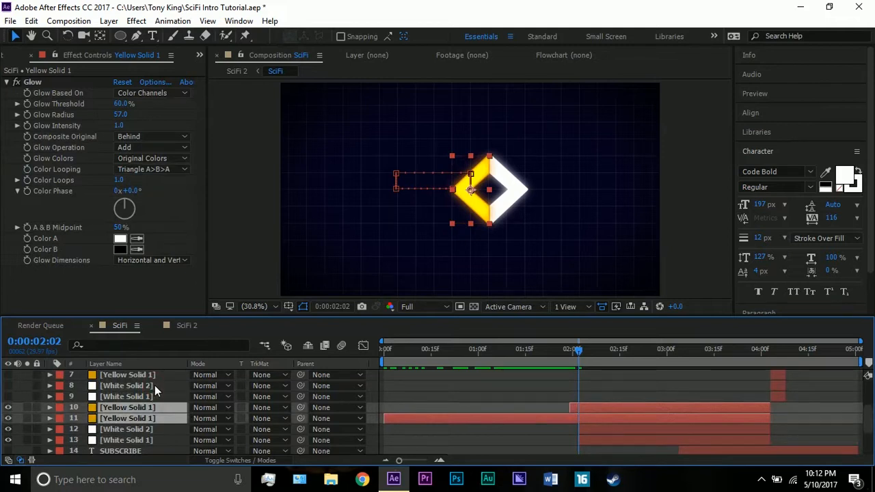
# Step: Examine the Rotation values of the White Solid layers numbered 12 and 13, then collapse them and deselect the layers
pyautogui.click(131, 425)
pyautogui.click(140, 440)
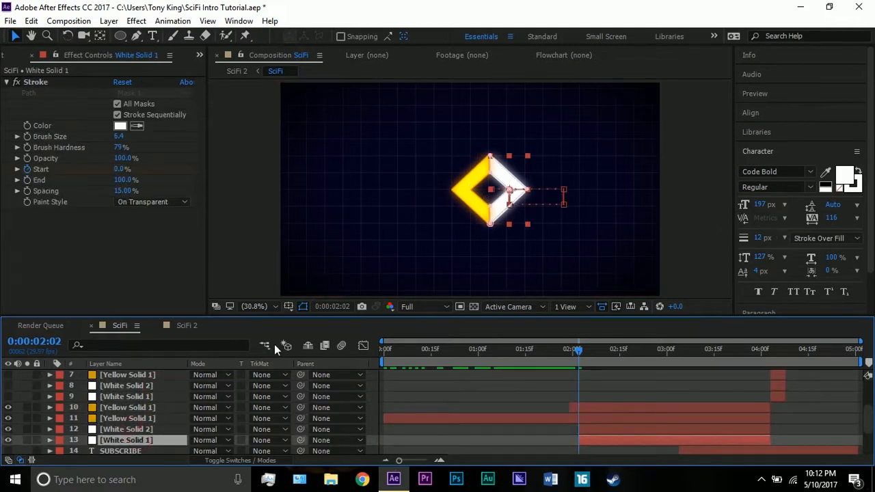
pyautogui.keyDown('shift'); pyautogui.click(127, 429); pyautogui.keyUp('shift')
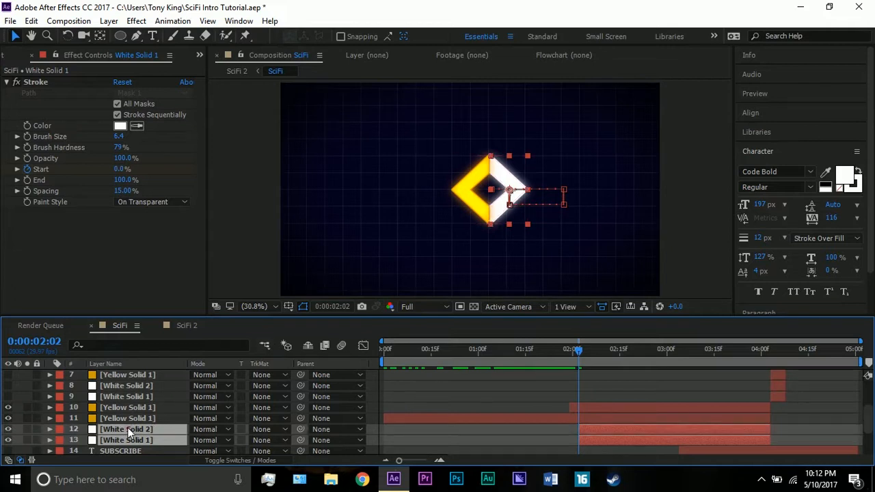
pyautogui.press('r')
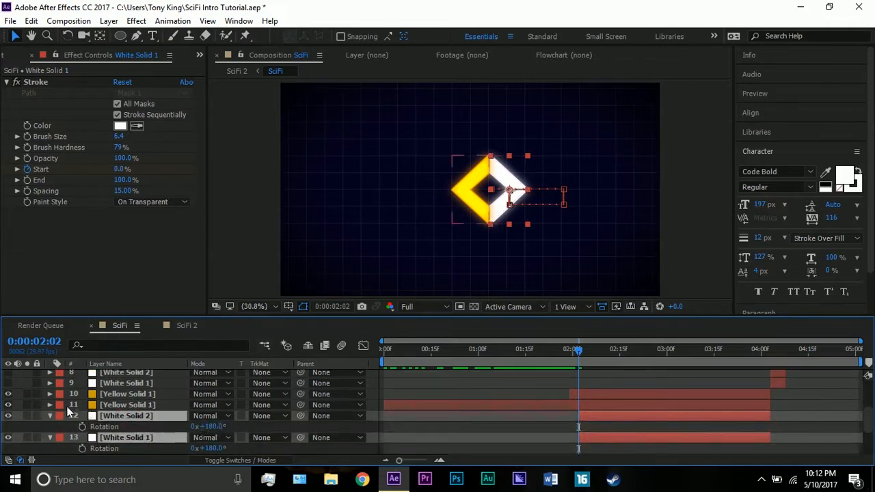
pyautogui.click(49, 416)
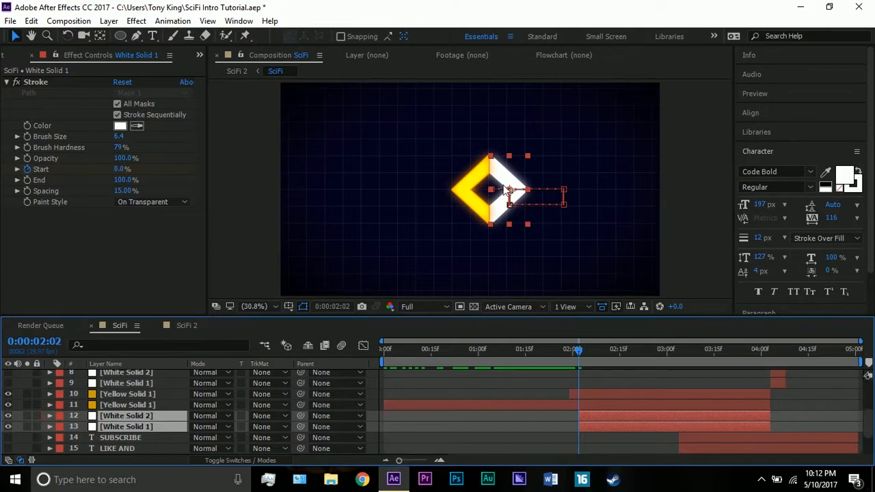
pyautogui.click(685, 199)
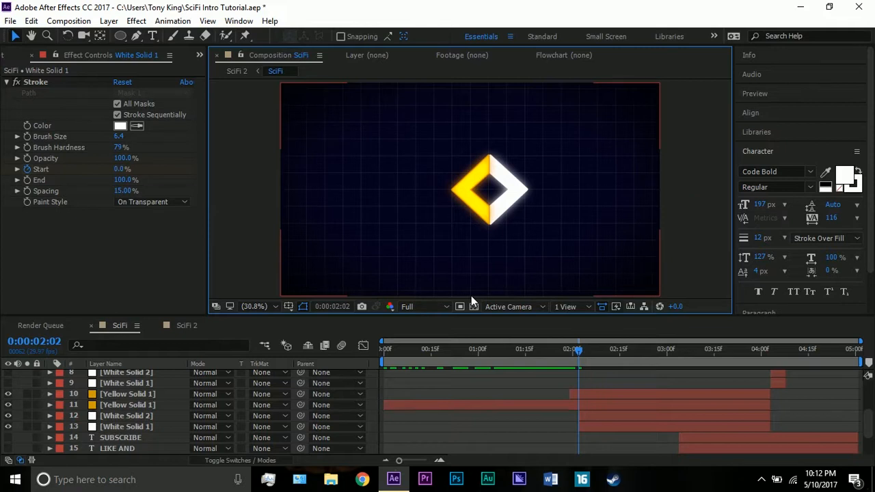
# Step: Try rotating the White Solid layers numbered 12 and 13 together, and undo the rotation change
pyautogui.click(156, 417)
pyautogui.keyDown('shift'); pyautogui.click(154, 427); pyautogui.keyUp('shift')
pyautogui.press('r')
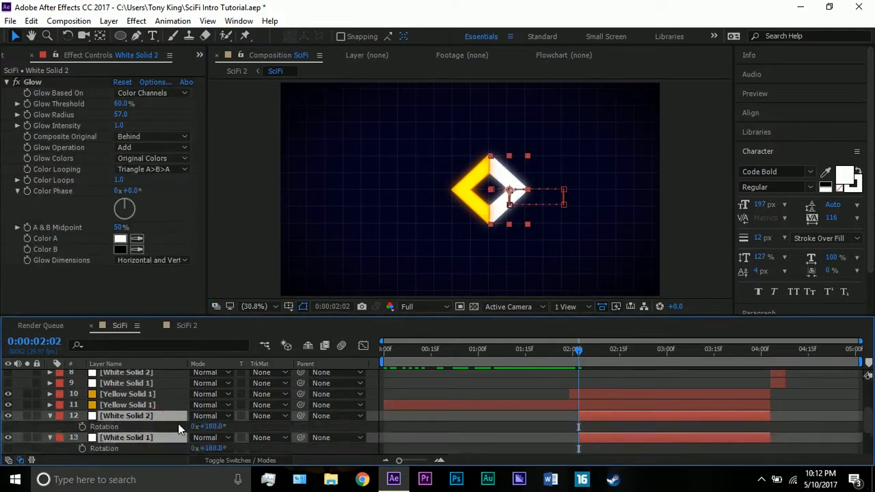
pyautogui.moveTo(214, 428); pyautogui.dragTo(136, 432)
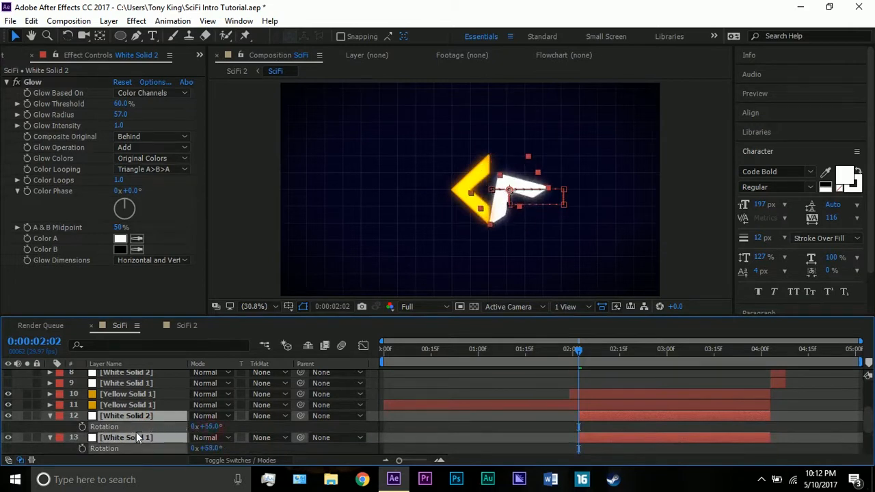
pyautogui.hotkey('ctrl', 'z')
# Step: Reveal the Position keyframes of the White Solid layers numbered 12 and 13 and the Yellow Solid 1 layers numbered 10 and 11
pyautogui.press('p')
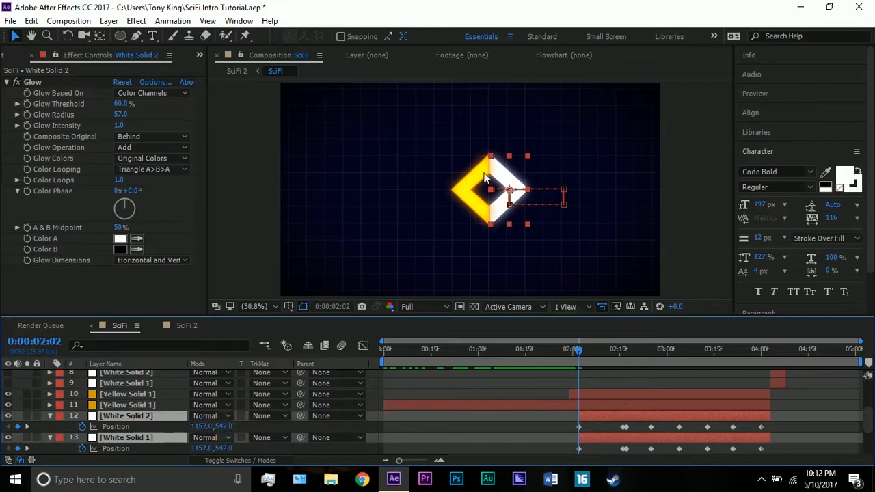
pyautogui.click(688, 281)
pyautogui.press('.')
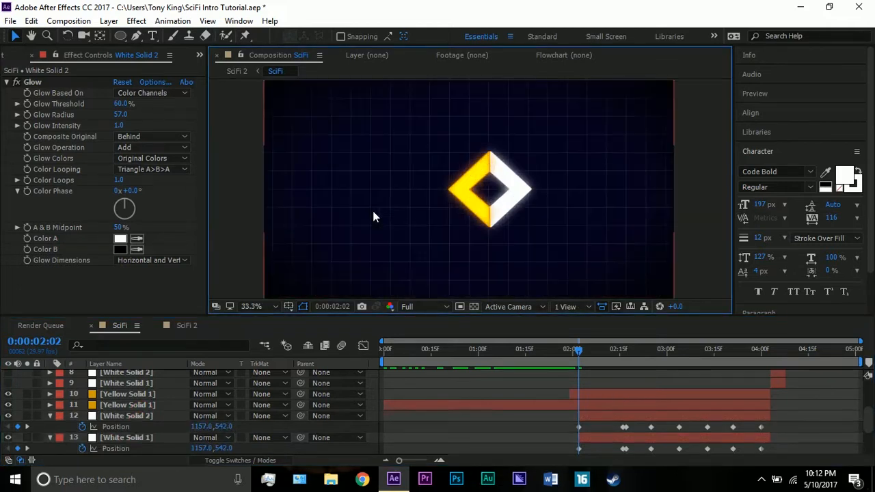
pyautogui.click(583, 409)
pyautogui.keyDown('ctrl'); pyautogui.click(587, 394); pyautogui.keyUp('ctrl')
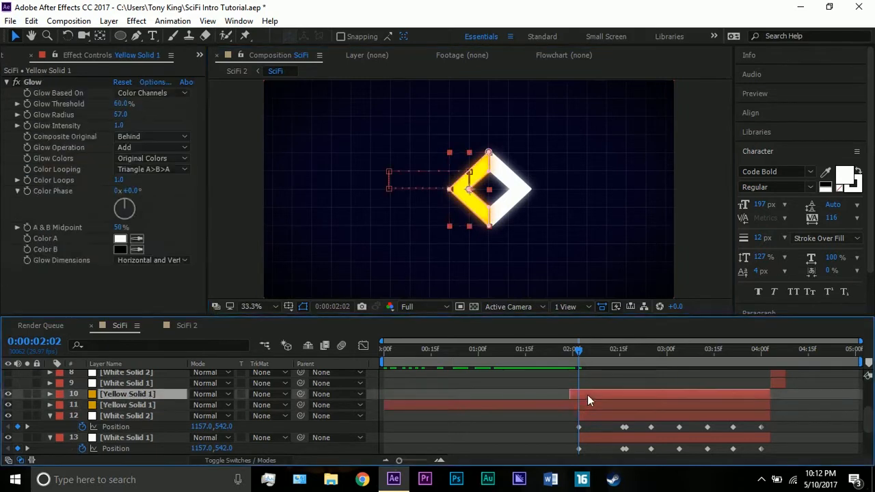
pyautogui.press('p')
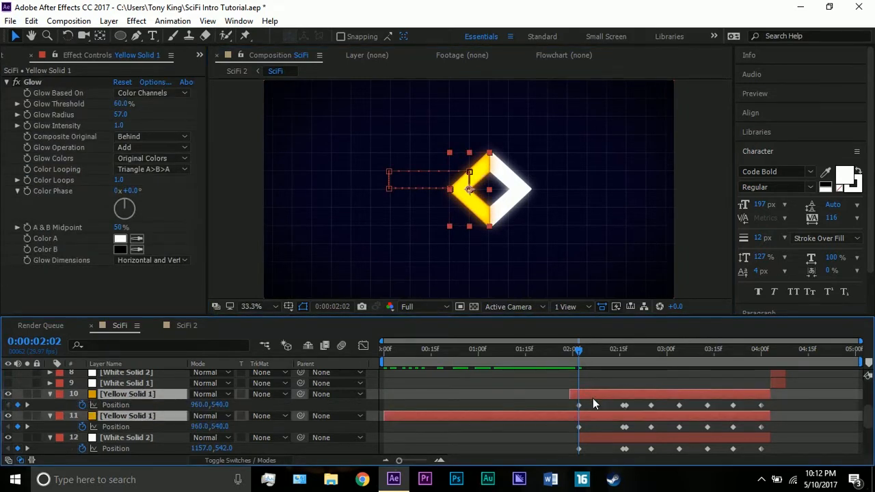
pyautogui.click(599, 403)
# Step: Scrub to 0:00:02:16 and on to 0:00:02:25 to examine how the Position keyframes move the two arrows
pyautogui.moveTo(580, 353); pyautogui.dragTo(625, 352)
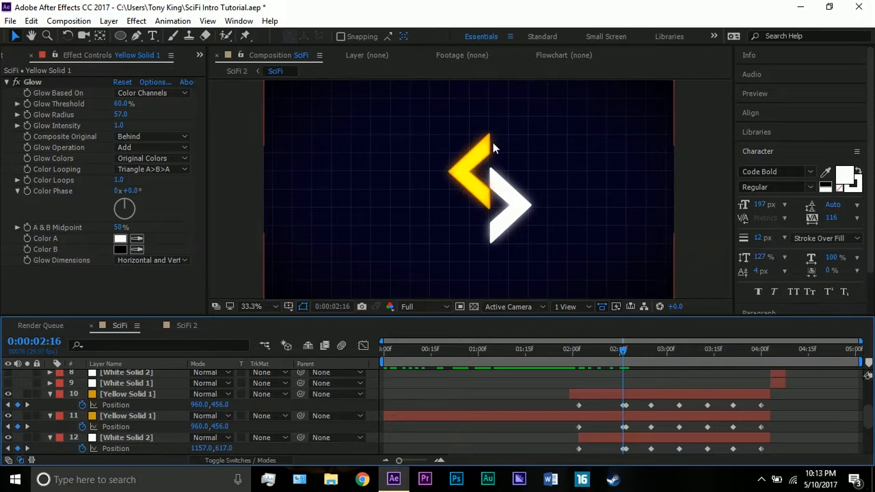
pyautogui.click(115, 417)
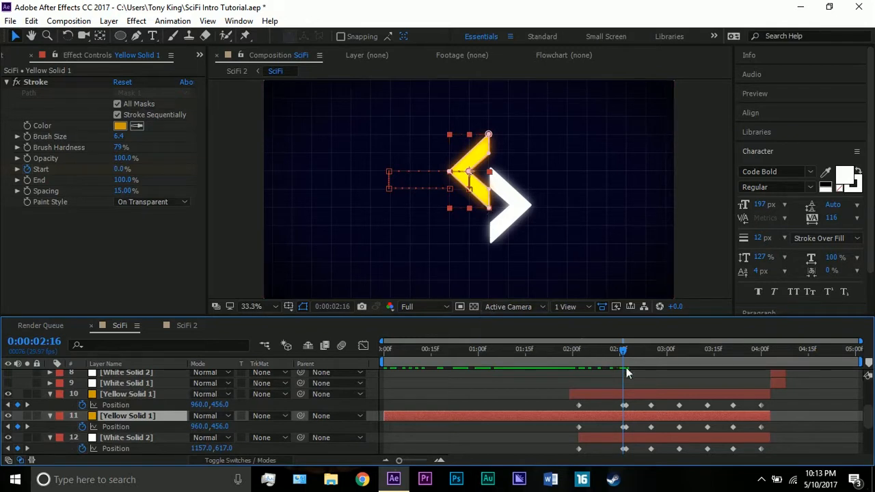
pyautogui.moveTo(623, 348)
pyautogui.mouseDown()
pyautogui.moveTo(566, 350)
pyautogui.moveTo(625, 352)
pyautogui.mouseUp()
pyautogui.moveTo(642, 354); pyautogui.dragTo(652, 350)
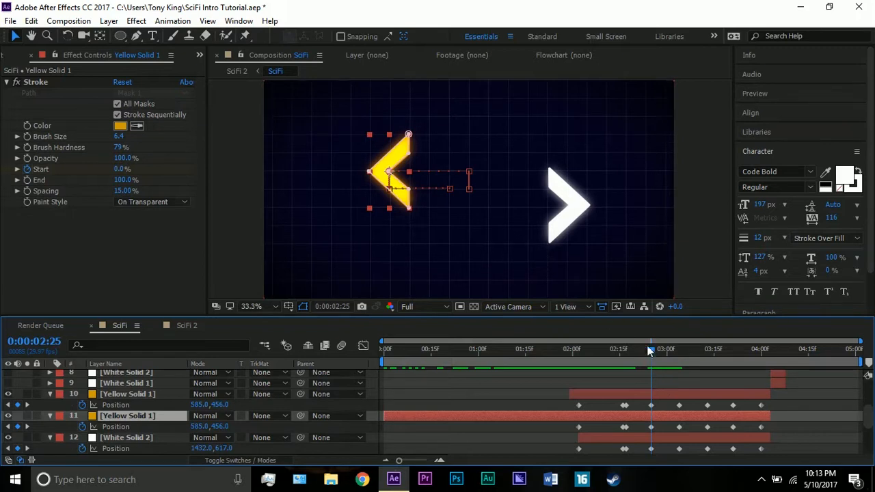
# Step: Make the VIDEOS text layer numbered 16 and the name text layer numbered 17 visible
pyautogui.scroll(-3, 631, 405)
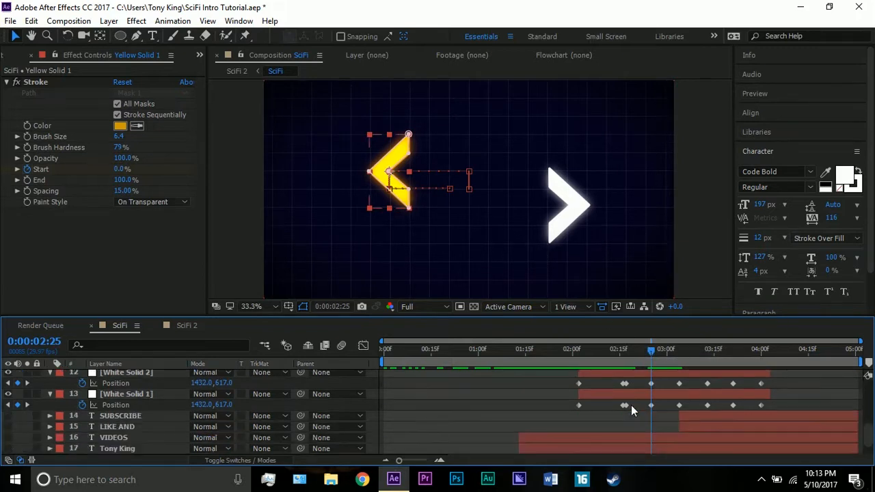
pyautogui.click(639, 436)
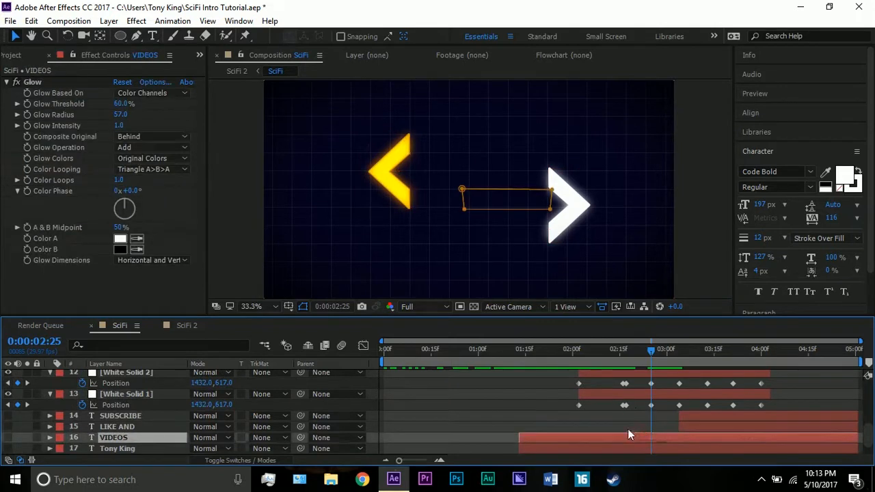
pyautogui.scroll(-2, 613, 421)
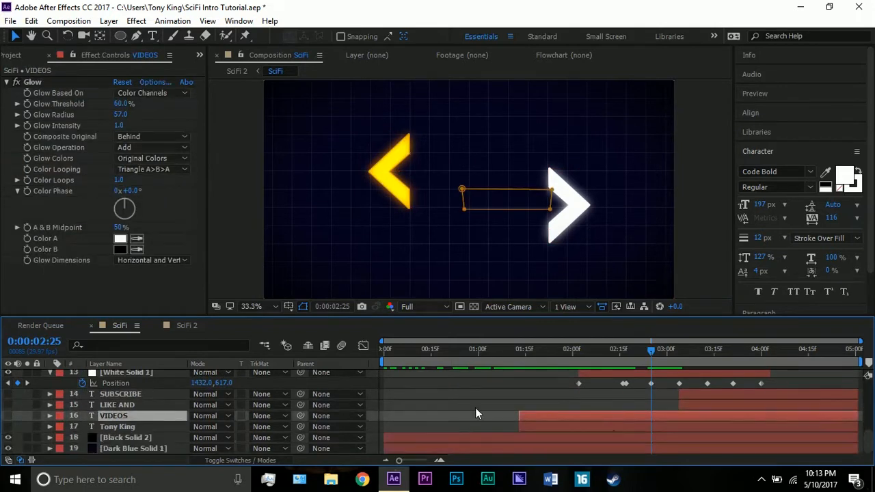
pyautogui.click(8, 426)
pyautogui.click(699, 278)
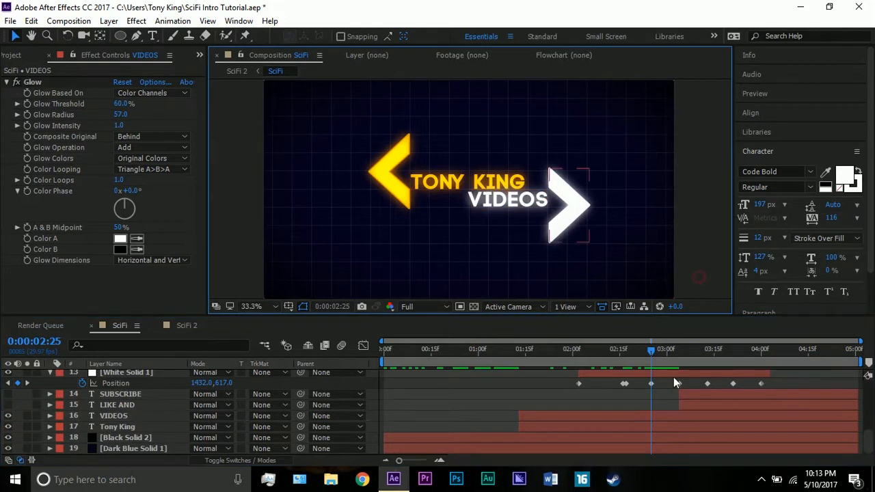
# Step: Move to 0:00:02:17 and reveal the keyframed properties of the VIDEOS and name text layers numbered 16 and 17
pyautogui.moveTo(651, 349); pyautogui.dragTo(621, 349)
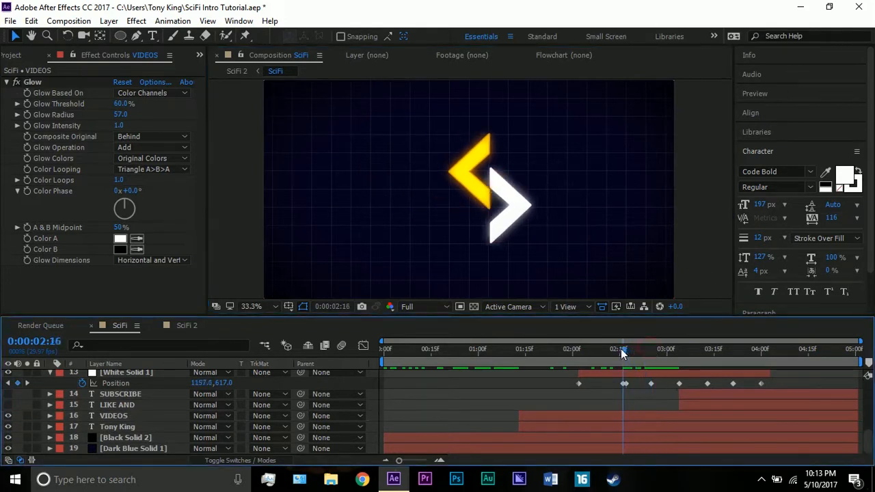
pyautogui.click(631, 415)
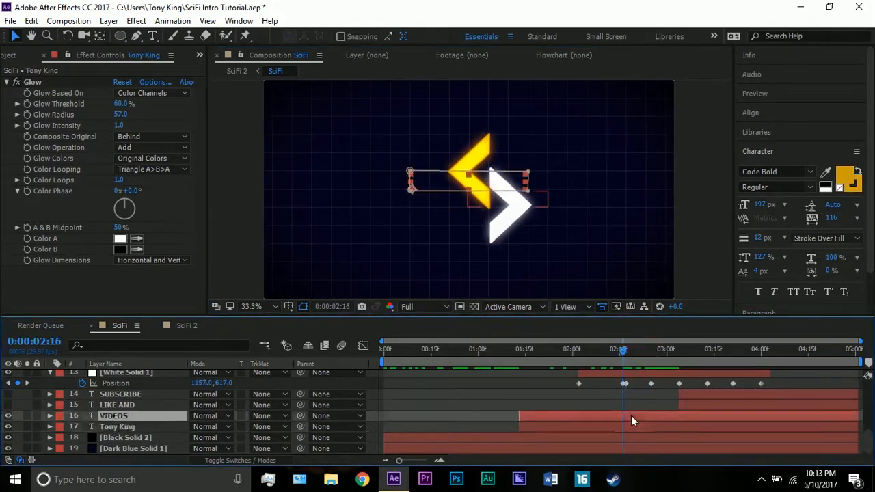
pyautogui.click(624, 346)
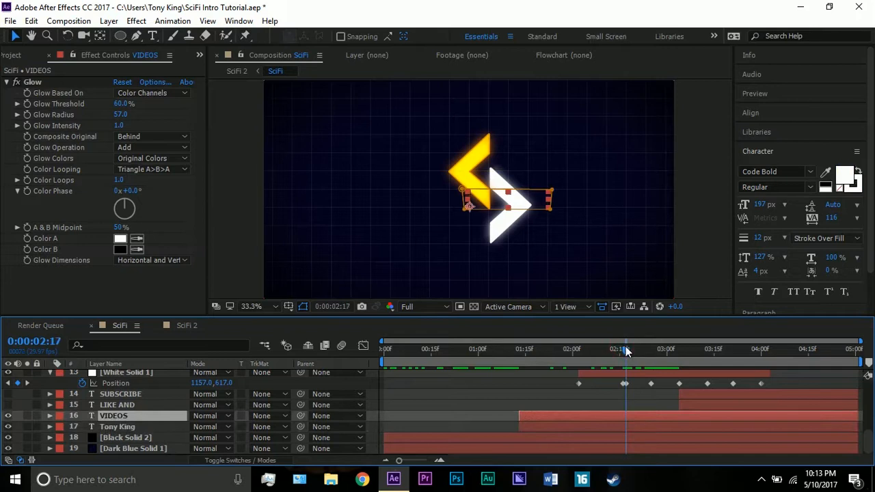
pyautogui.keyDown('shift'); pyautogui.click(626, 425); pyautogui.keyUp('shift')
pyautogui.press('u')
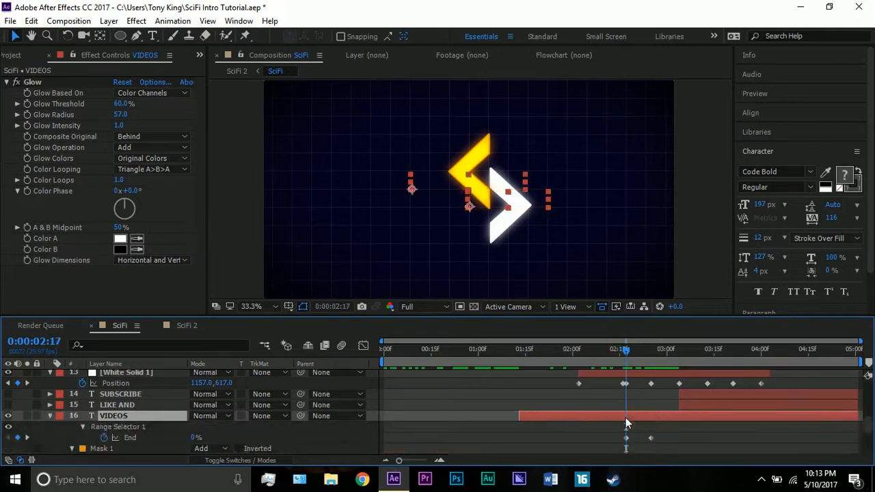
# Step: Show only the keyframed properties of text layers 16 and 17, and collapse the Mask 1 group in both
pyautogui.scroll(-2, 115, 417)
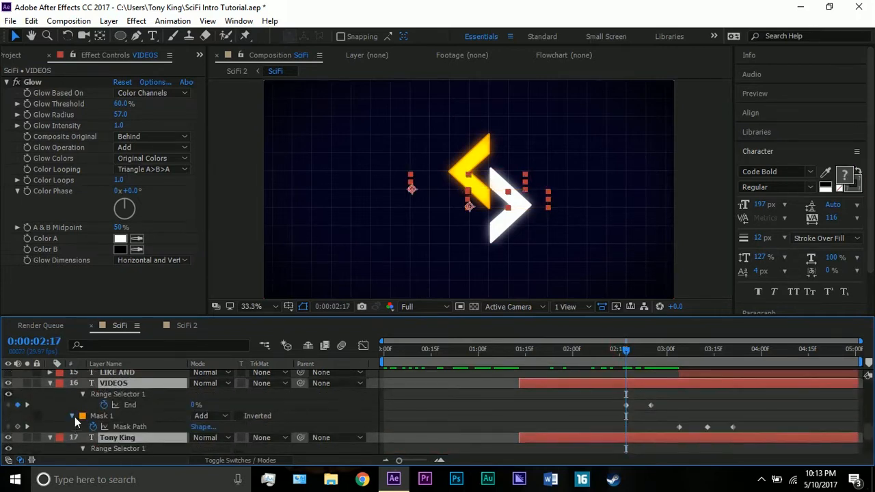
pyautogui.click(72, 416)
pyautogui.scroll(-2, 78, 436)
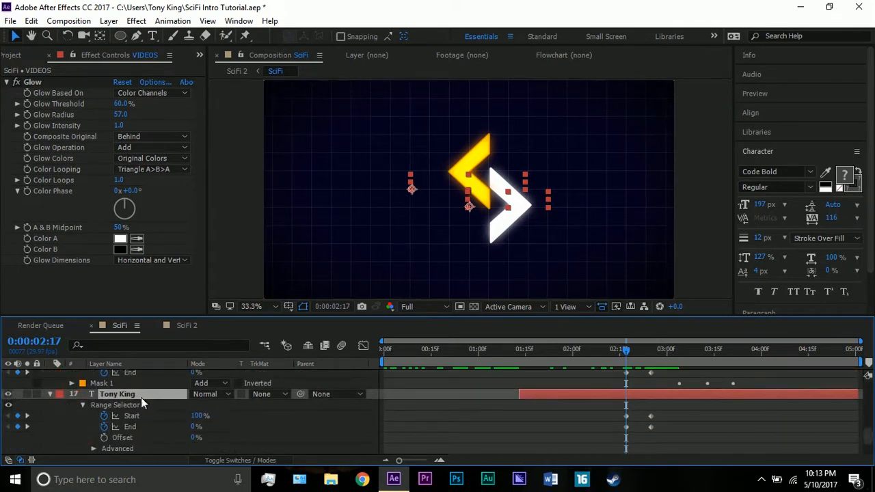
pyautogui.press('u')
pyautogui.press('u')
pyautogui.scroll(-1, 130, 427)
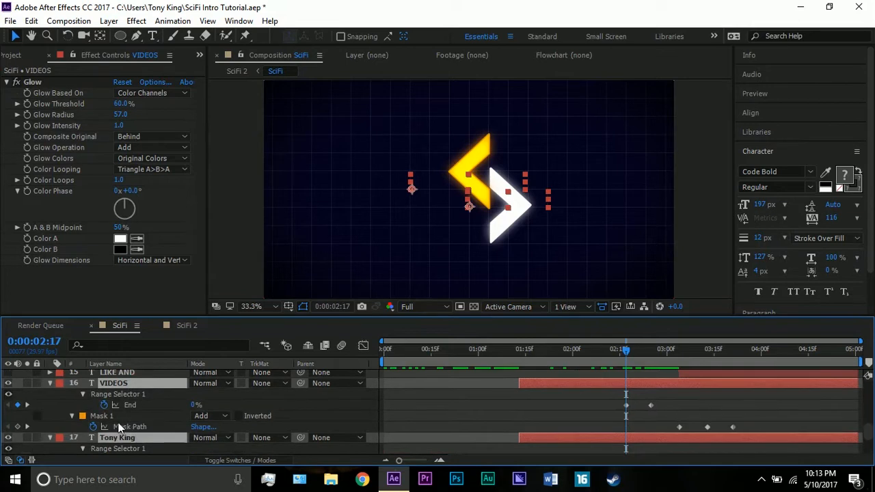
pyautogui.click(72, 415)
pyautogui.scroll(-2, 75, 424)
pyautogui.click(72, 438)
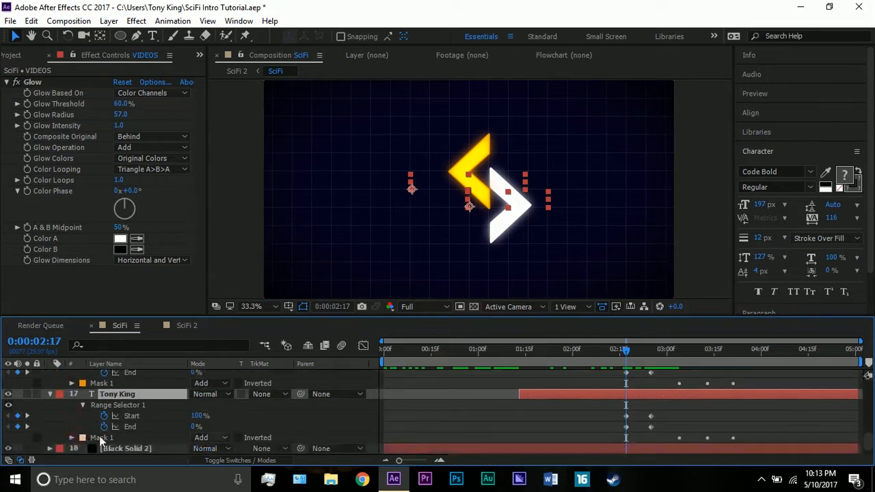
pyautogui.scroll(1, 596, 410)
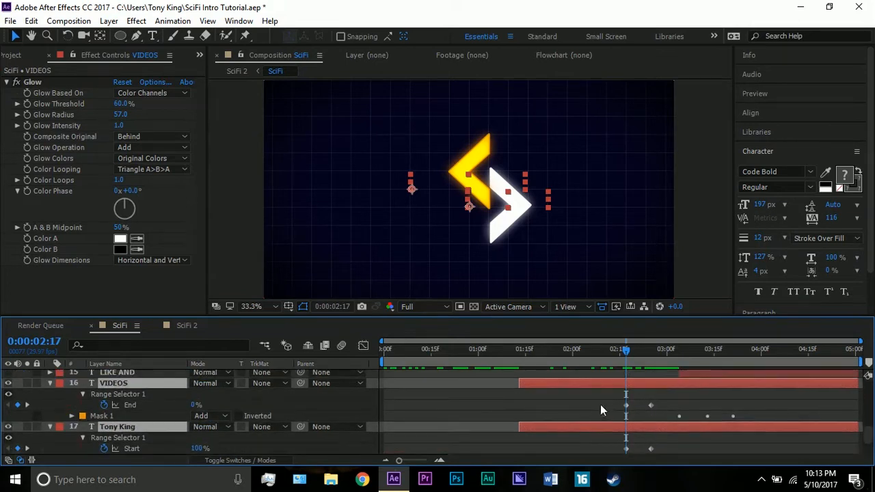
# Step: Compare the VIDEOS layer's Range Selector End keyframes at 0:00:02:17 and 0:00:02:25
pyautogui.click(579, 405)
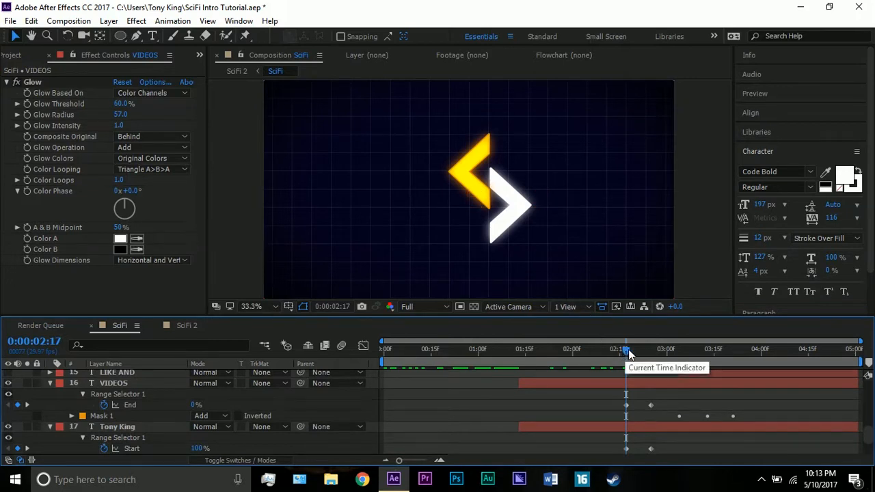
pyautogui.click(636, 385)
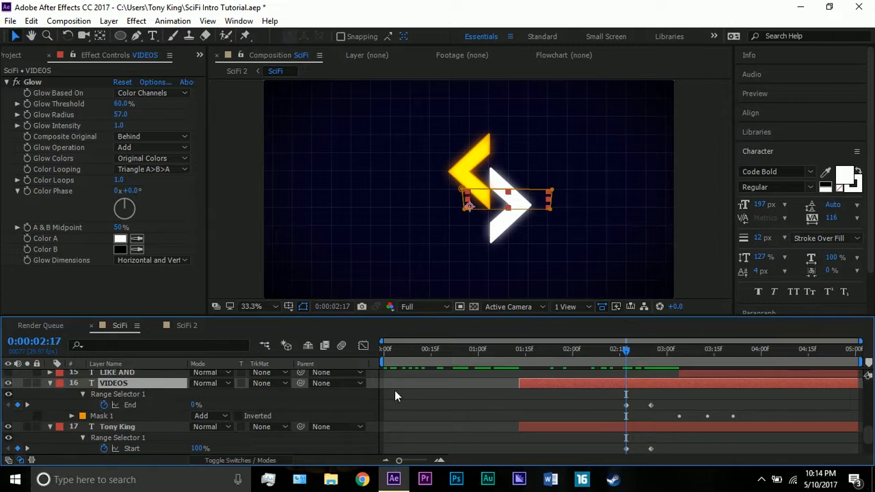
pyautogui.click(652, 354)
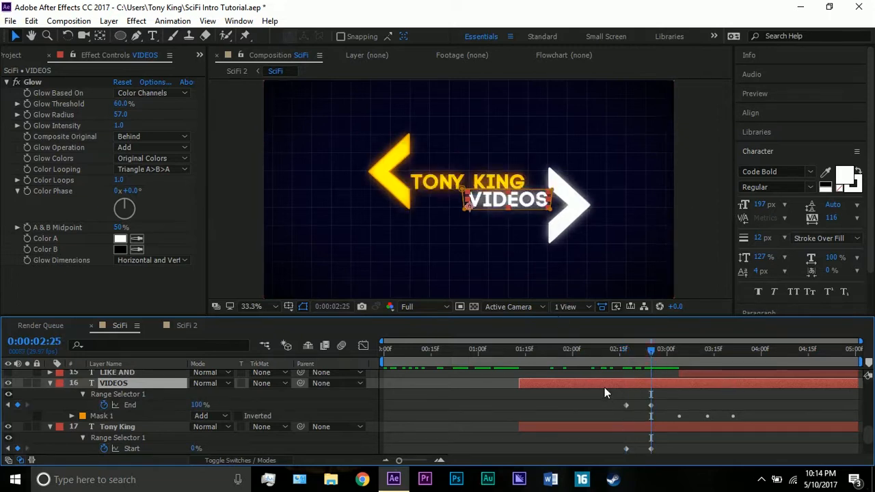
# Step: Examine the VIDEOS layer's Glow effect on the text up close, and fit the whole composition in view again
pyautogui.click(52, 80)
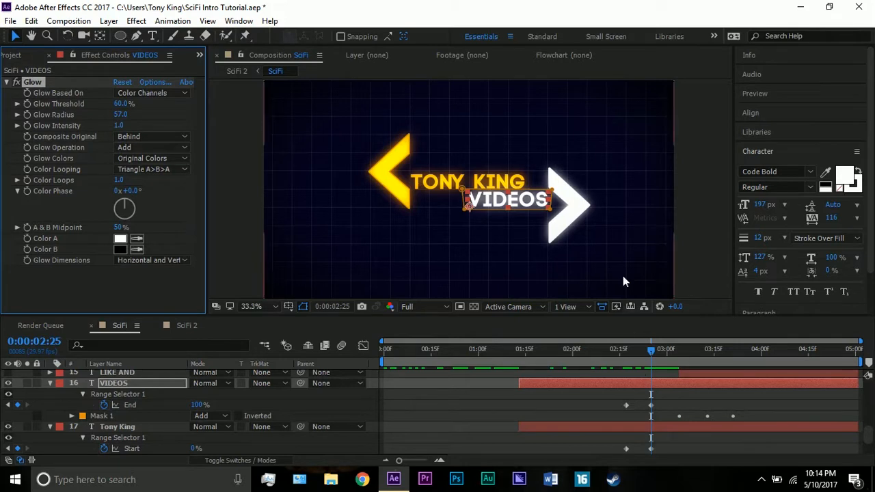
pyautogui.scroll(3, 539, 241)
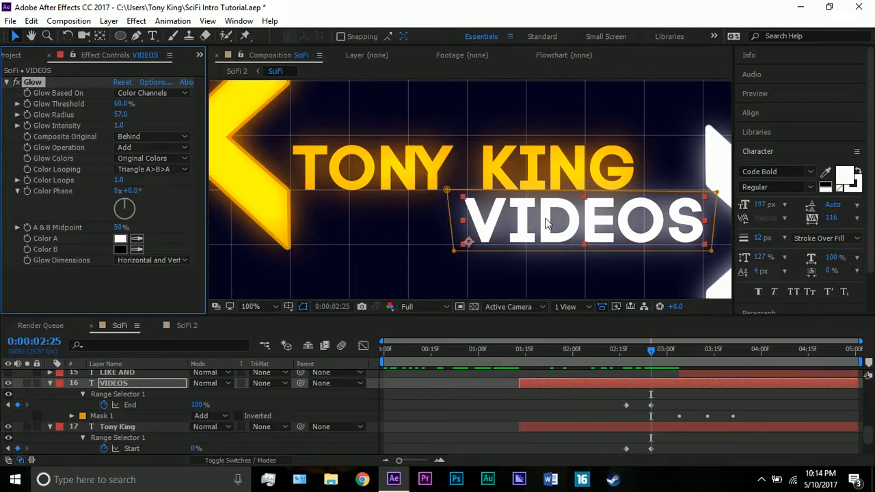
pyautogui.click(661, 394)
pyautogui.click(657, 384)
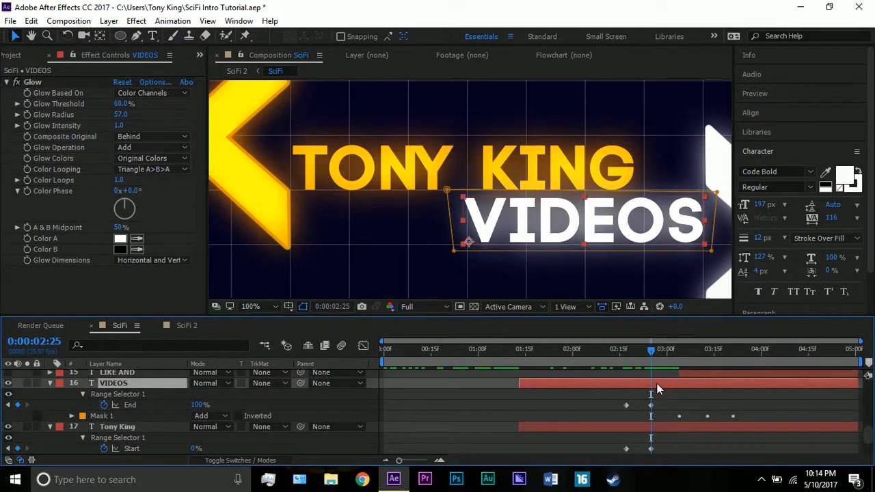
pyautogui.scroll(-4, 547, 202)
pyautogui.click(685, 202)
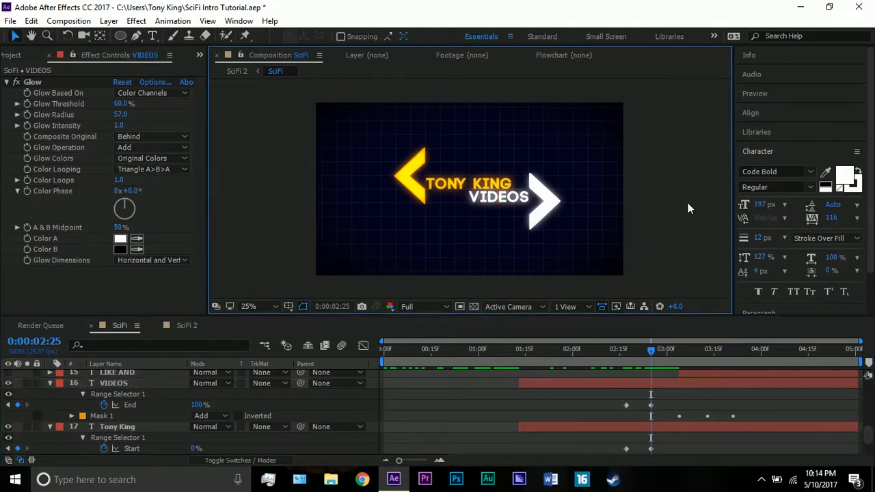
pyautogui.click(267, 305)
pyautogui.click(309, 93)
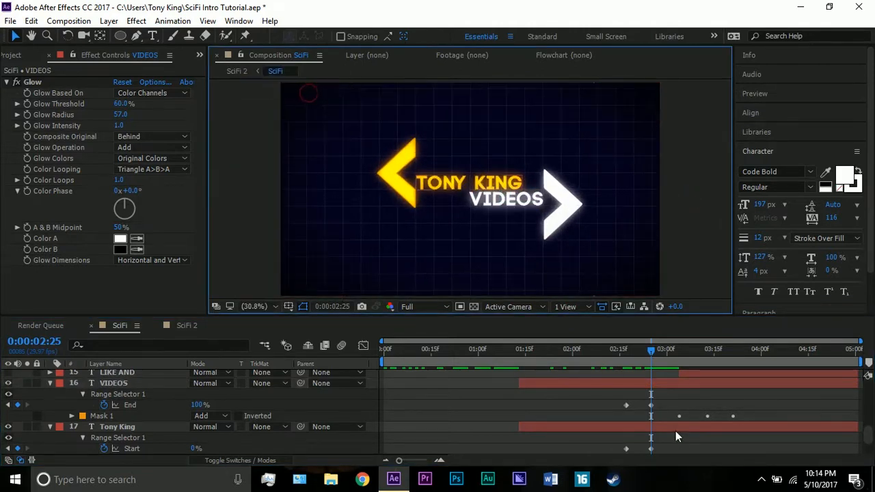
# Step: Select Range Selector 1 of the VIDEOS layer and scrub from 0:00:02:17 to 0:00:02:25 to compare its End keyframes with the arrows' Position keyframes
pyautogui.click(647, 384)
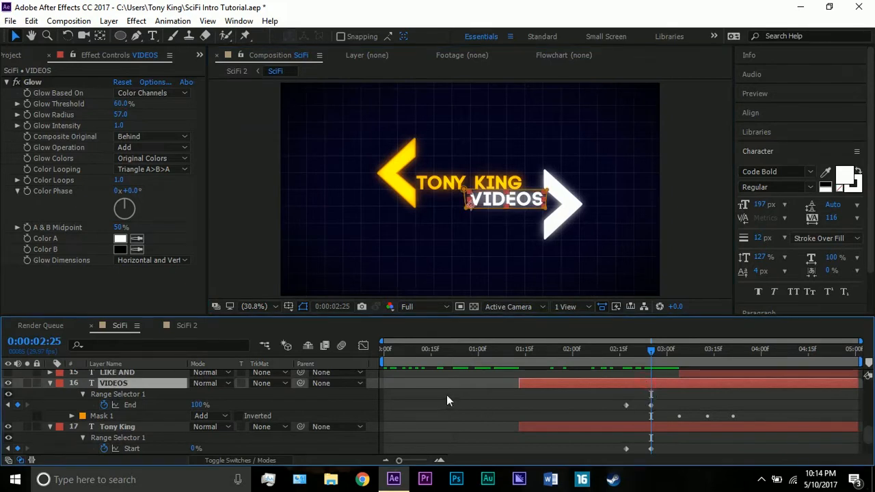
pyautogui.click(119, 393)
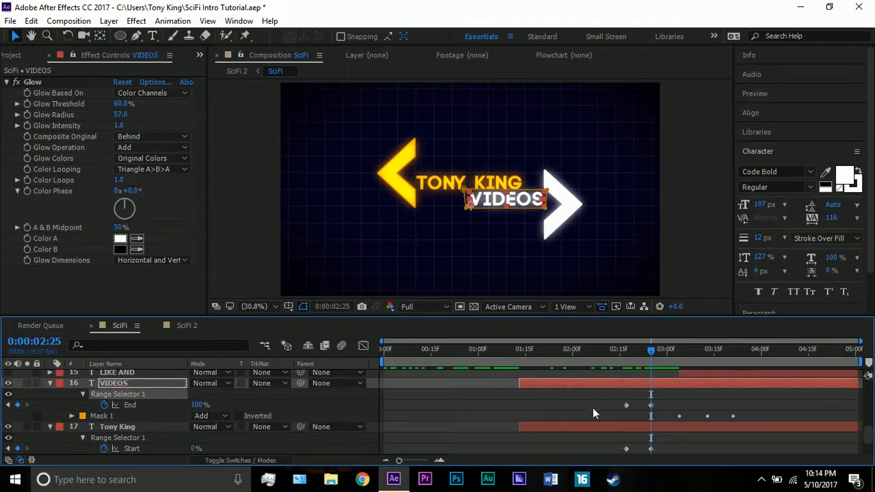
pyautogui.click(627, 351)
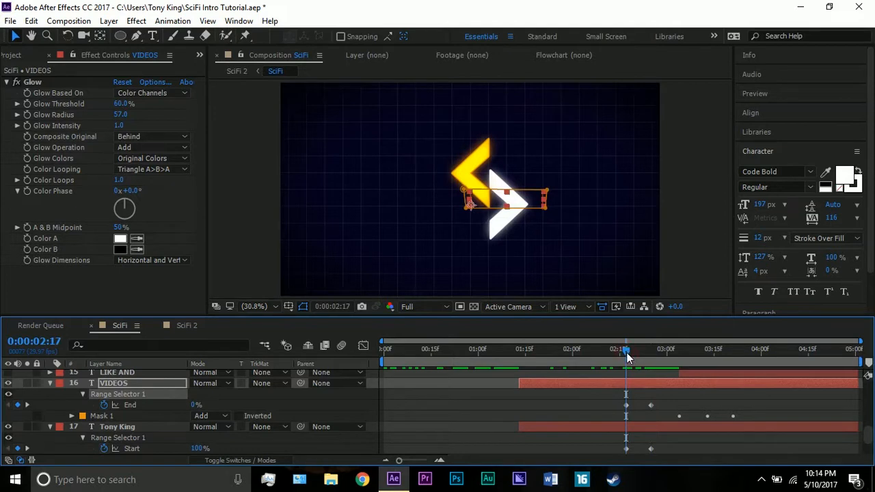
pyautogui.click(627, 439)
pyautogui.scroll(3, 624, 431)
pyautogui.moveTo(626, 356); pyautogui.dragTo(651, 353)
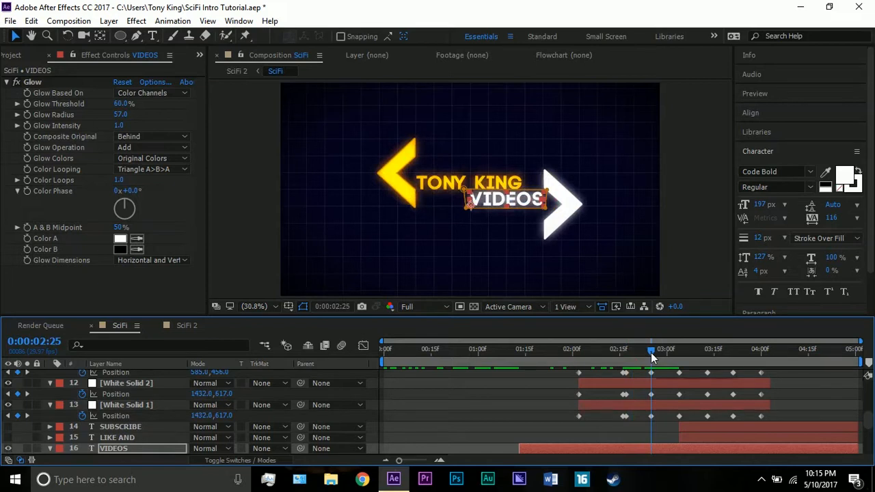
pyautogui.scroll(-3, 640, 374)
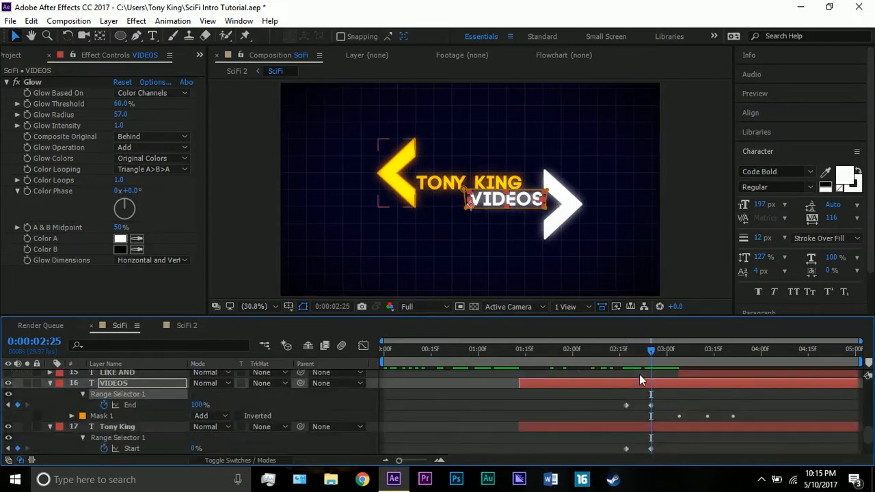
# Step: At 0:00:02:17, remove the End keyframes from Range Selector 1 of the name text layer numbered 17, keeping its Start keyframes
pyautogui.scroll(-2, 640, 375)
pyautogui.click(640, 389)
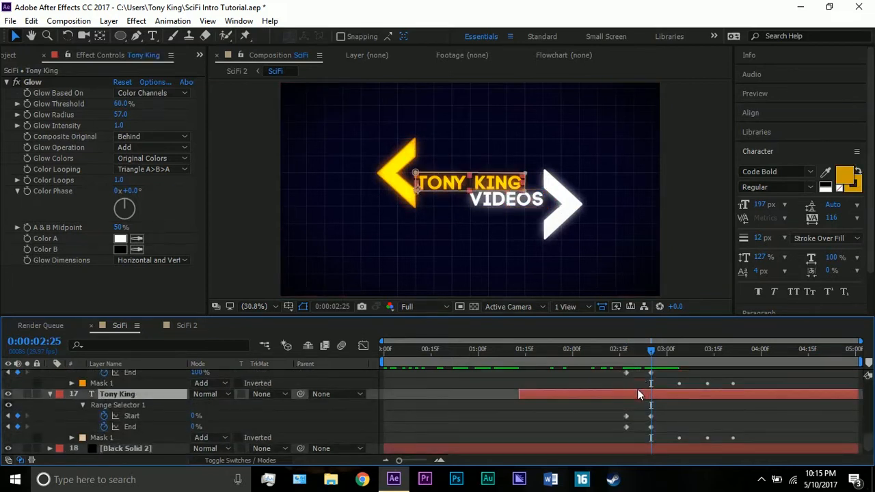
pyautogui.moveTo(653, 350); pyautogui.dragTo(628, 351)
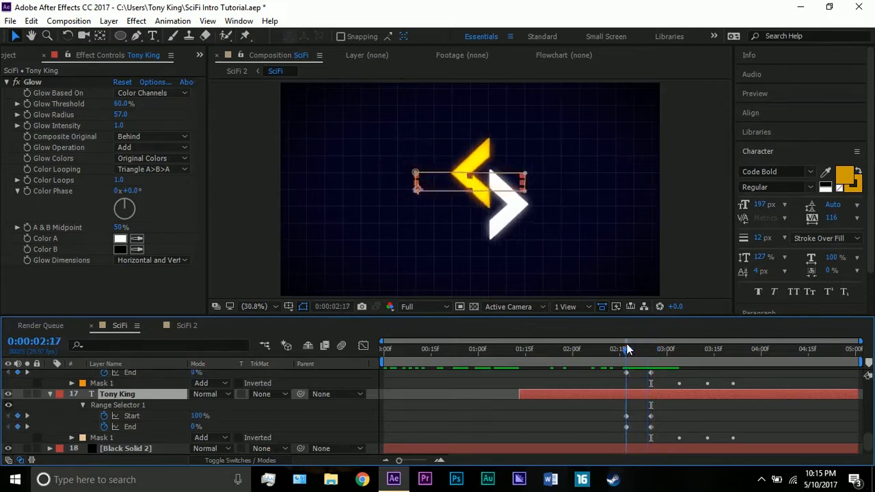
pyautogui.click(99, 424)
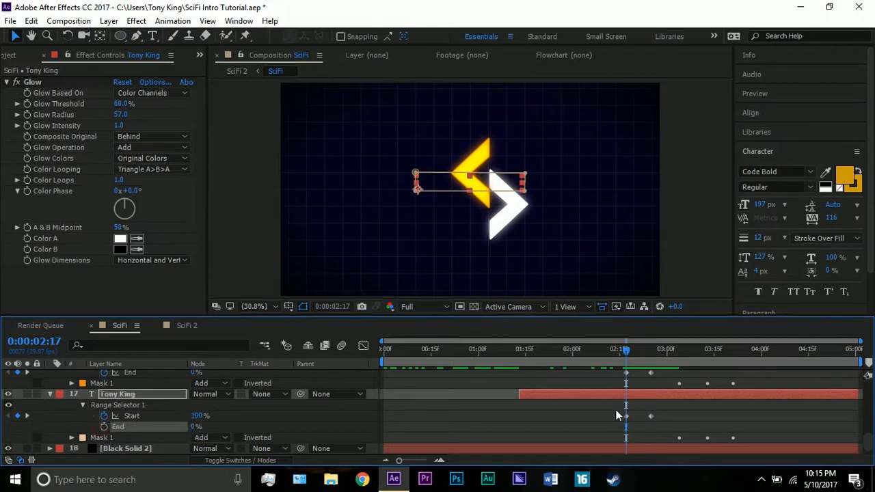
pyautogui.click(637, 392)
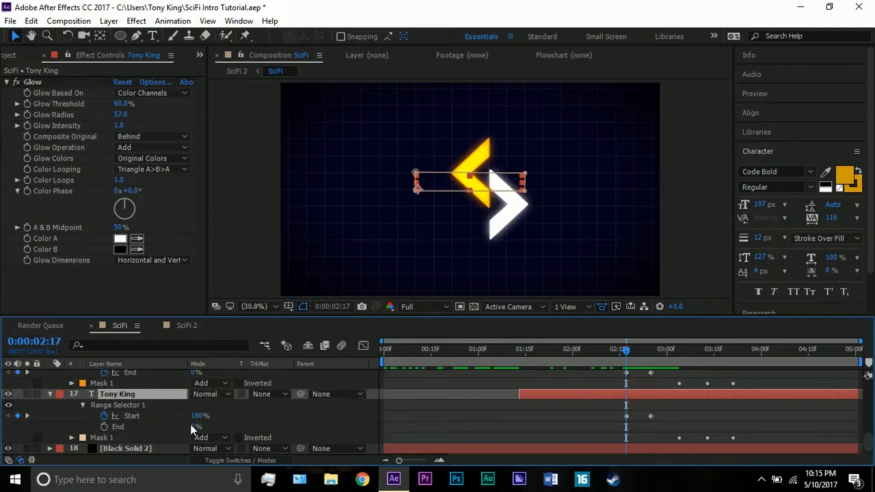
# Step: Scrub between 0:00:02:19 and 0:00:02:26 to examine how both title text layers are revealed as the arrows separate, and return to 0:00:02:25
pyautogui.click(652, 360)
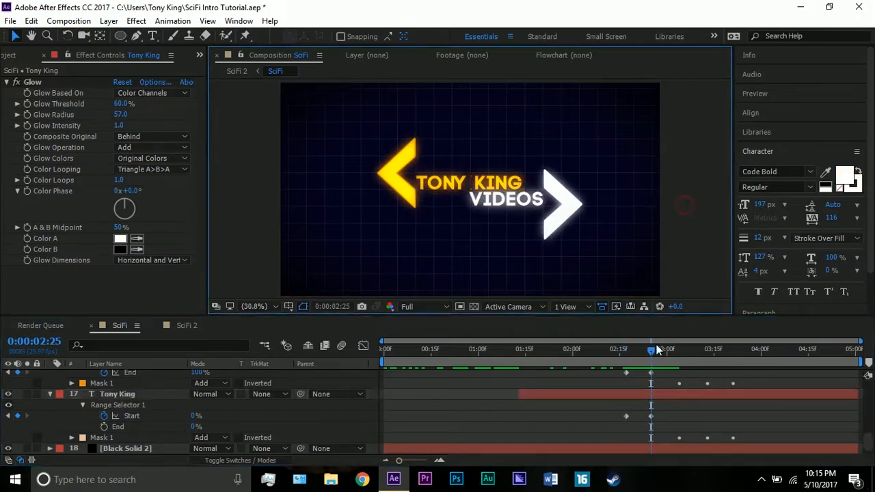
pyautogui.moveTo(651, 349); pyautogui.dragTo(628, 350)
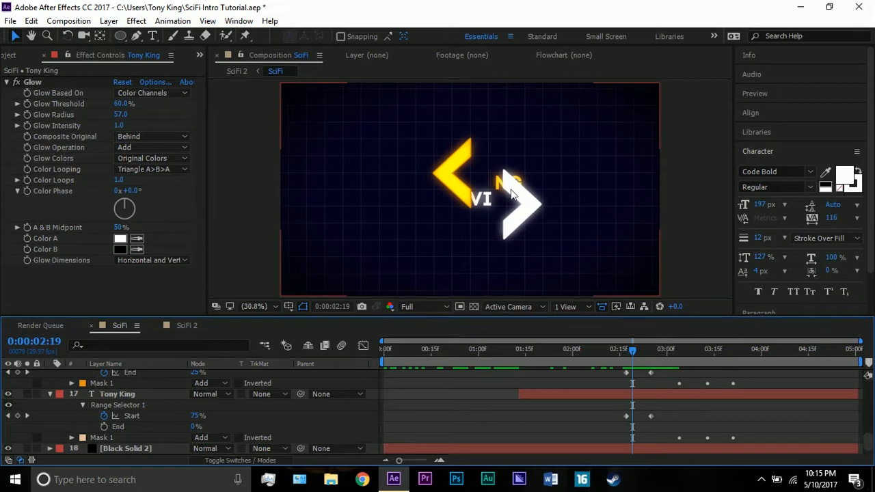
pyautogui.click(145, 391)
pyautogui.scroll(3, 624, 381)
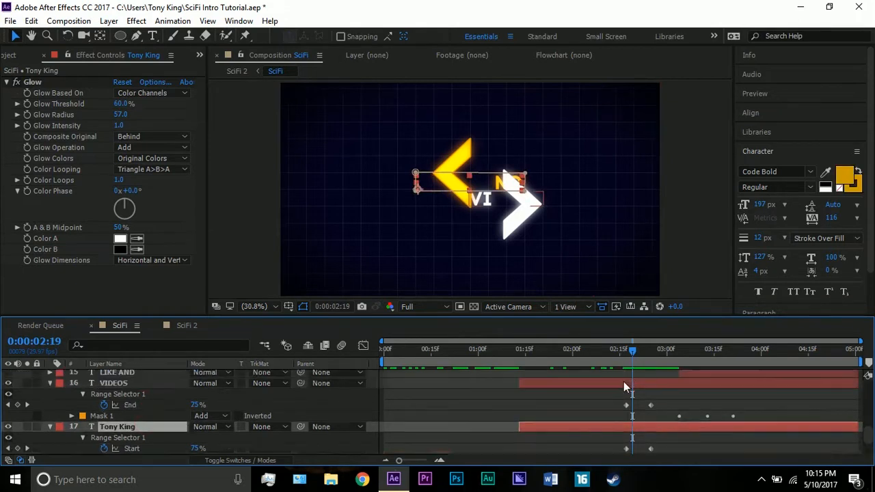
pyautogui.moveTo(635, 350)
pyautogui.mouseDown()
pyautogui.moveTo(620, 343)
pyautogui.moveTo(654, 343)
pyautogui.moveTo(618, 346)
pyautogui.moveTo(631, 339)
pyautogui.mouseUp()
pyautogui.moveTo(631, 349); pyautogui.dragTo(655, 349)
pyautogui.click(673, 249)
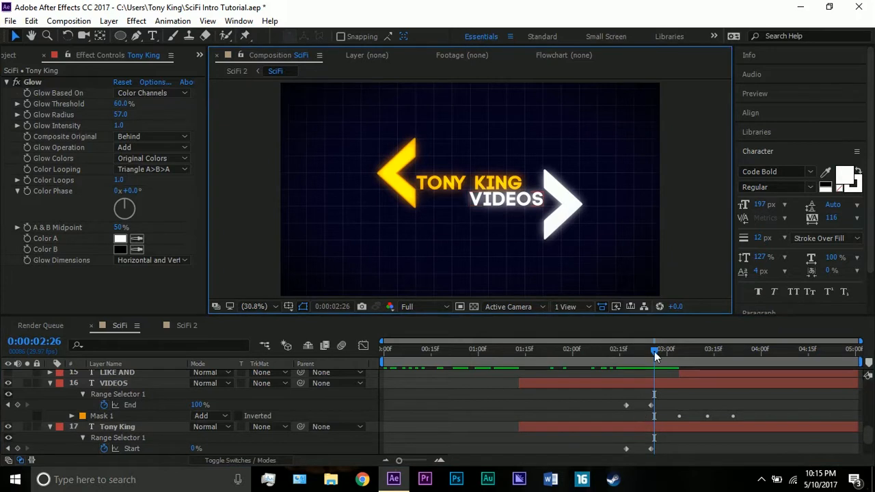
pyautogui.moveTo(655, 351); pyautogui.dragTo(650, 351)
# Step: Move to 0:00:03:04 and make the LIKE AND and SUBSCRIBE text layers visible
pyautogui.scroll(2, 668, 387)
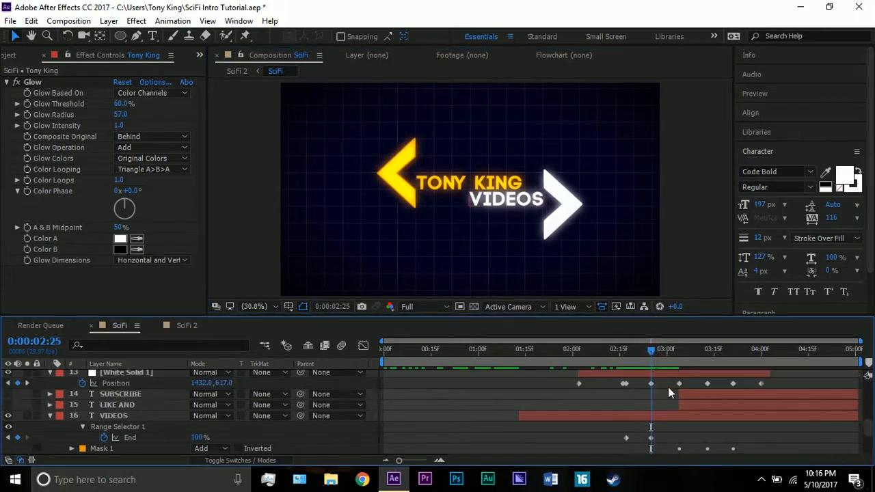
pyautogui.click(661, 413)
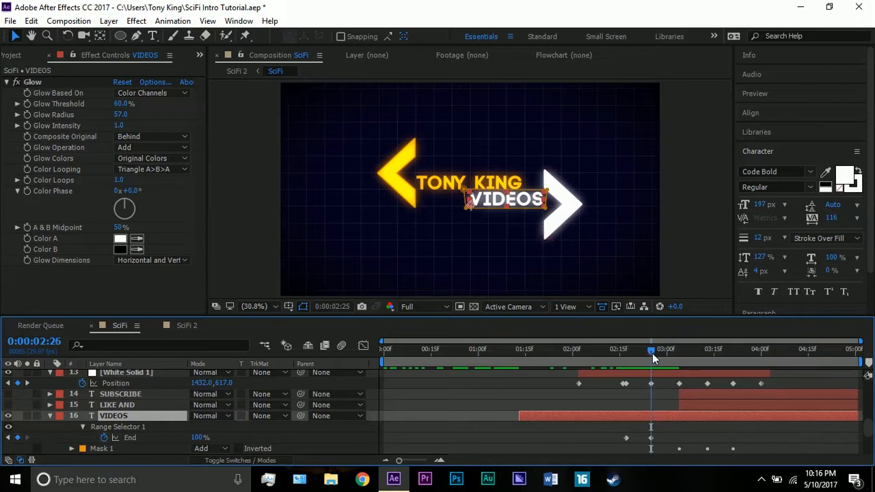
pyautogui.moveTo(652, 353); pyautogui.dragTo(678, 353)
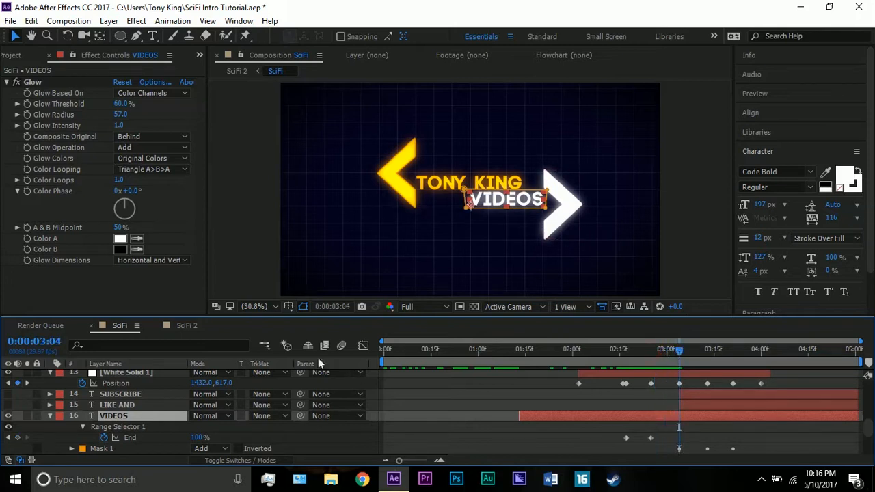
pyautogui.click(144, 405)
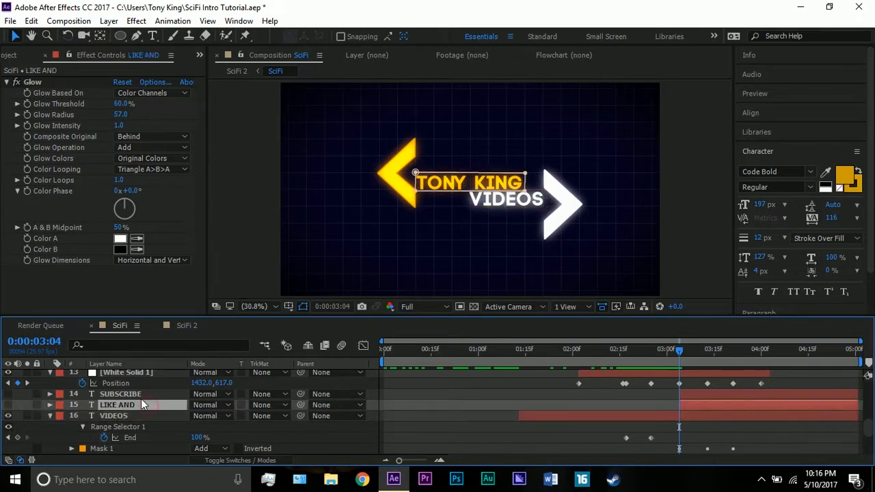
pyautogui.keyDown('ctrl'); pyautogui.click(140, 399); pyautogui.keyUp('ctrl')
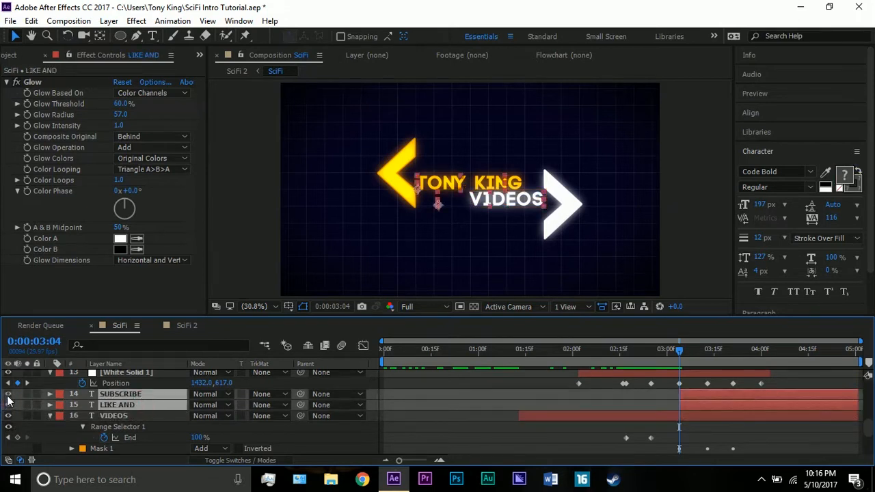
pyautogui.click(694, 205)
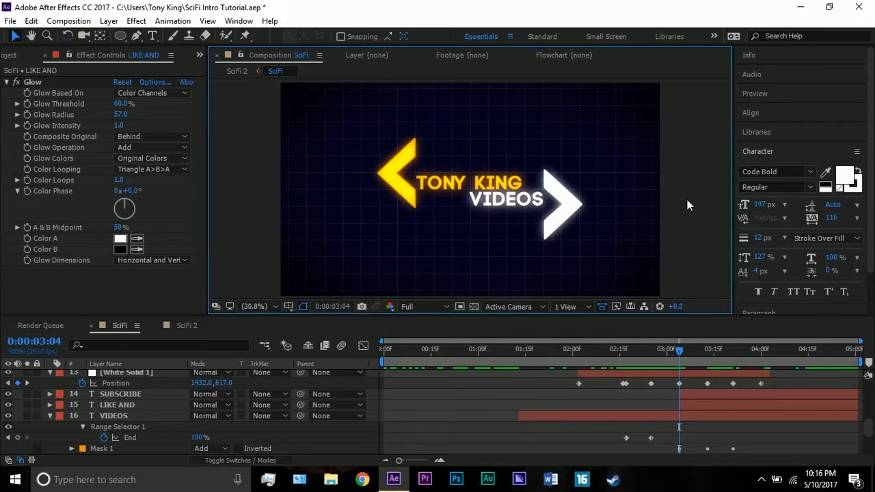
# Step: Examine the SUBSCRIBE layer, the VIDEOS layer with its Mask 1, and the name text layer numbered 17 at 0:00:03:04
pyautogui.click(690, 396)
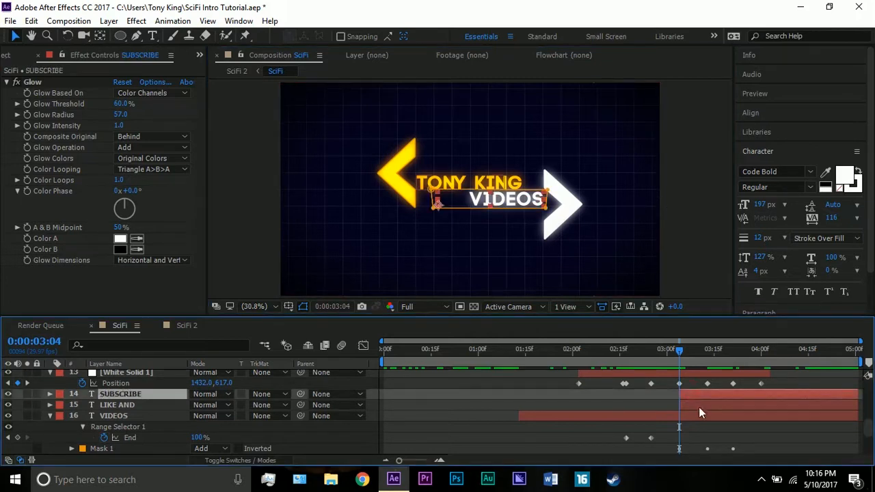
pyautogui.click(107, 415)
pyautogui.scroll(-1, 107, 415)
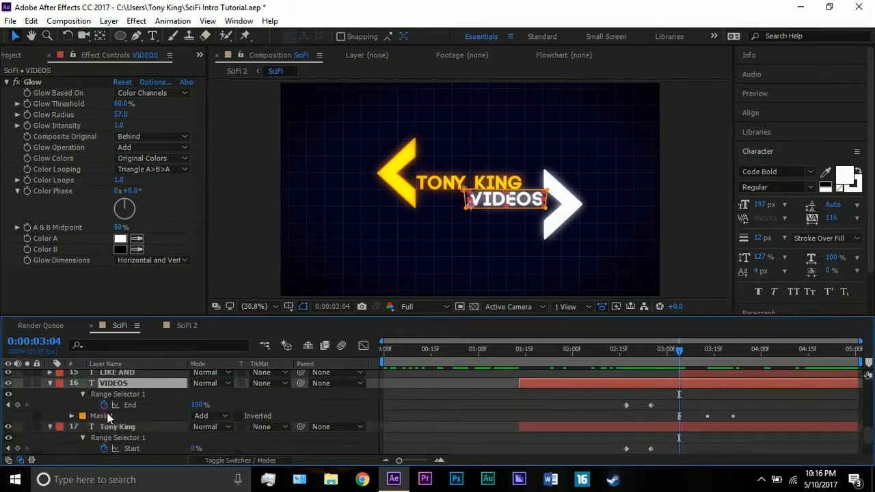
pyautogui.click(108, 413)
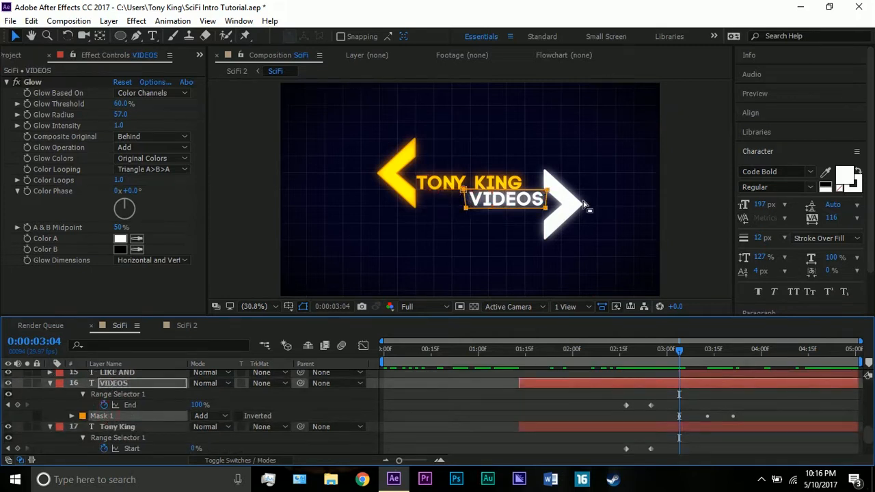
pyautogui.click(131, 426)
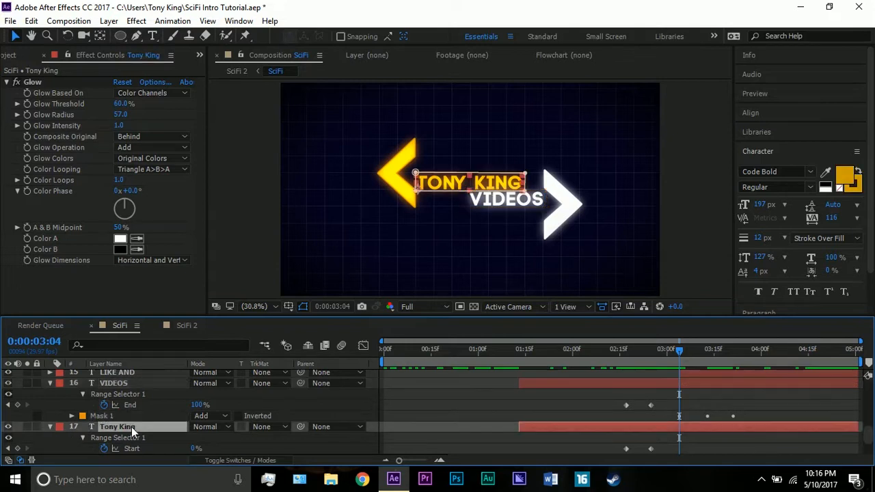
pyautogui.click(134, 384)
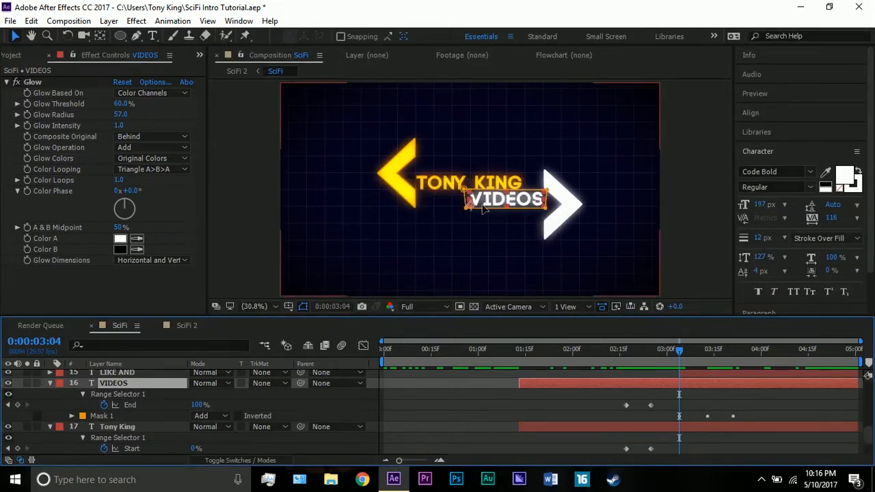
# Step: Examine the outlines of the SUBSCRIBE and LIKE AND layers together, and finish with only LIKE AND selected
pyautogui.scroll(2, 692, 380)
pyautogui.click(696, 402)
pyautogui.click(696, 396)
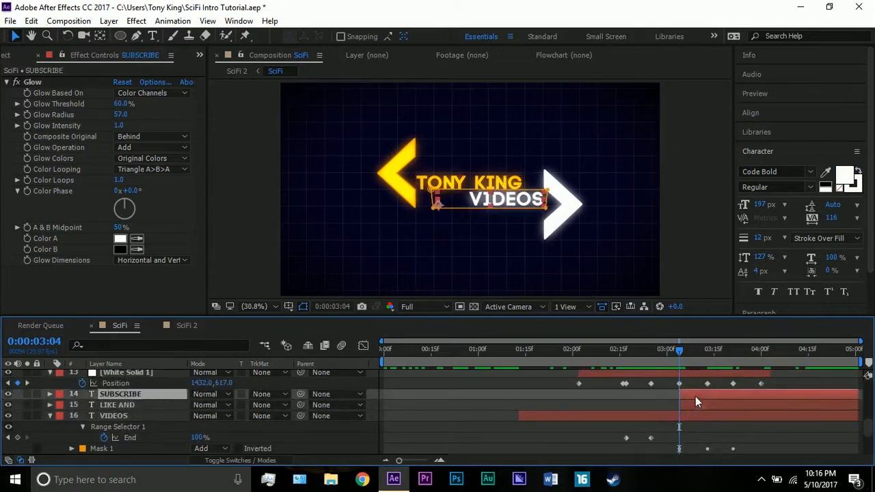
pyautogui.keyDown('shift'); pyautogui.click(694, 402); pyautogui.keyUp('shift')
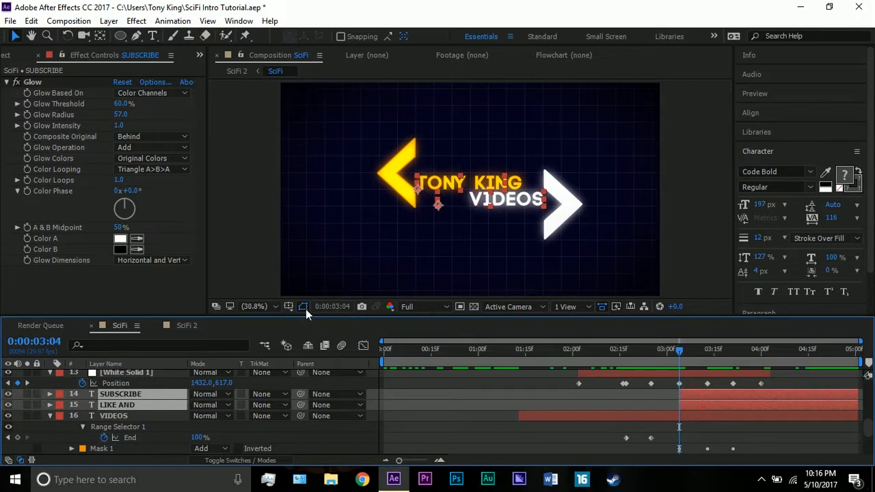
pyautogui.click(140, 412)
pyautogui.click(139, 408)
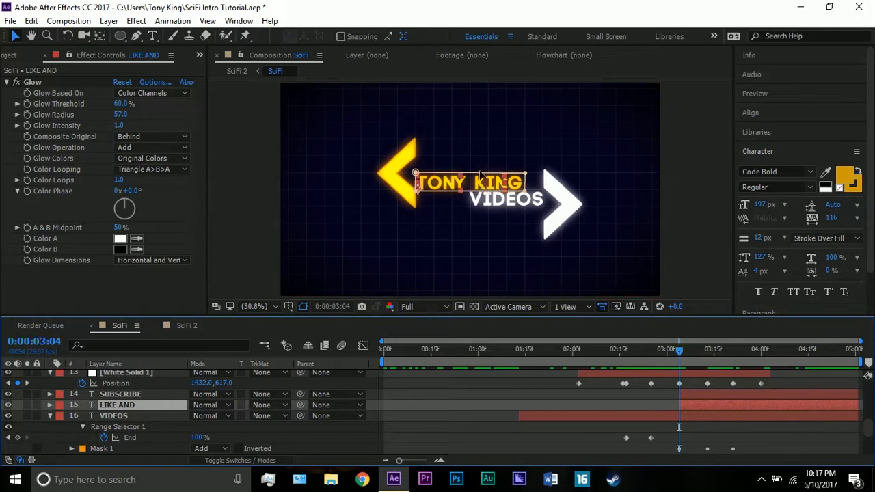
# Step: Move the upper-left point of the SUBSCRIBE layer's mask slightly outward, and temporarily remove the mask to compare the text without it
pyautogui.click(691, 396)
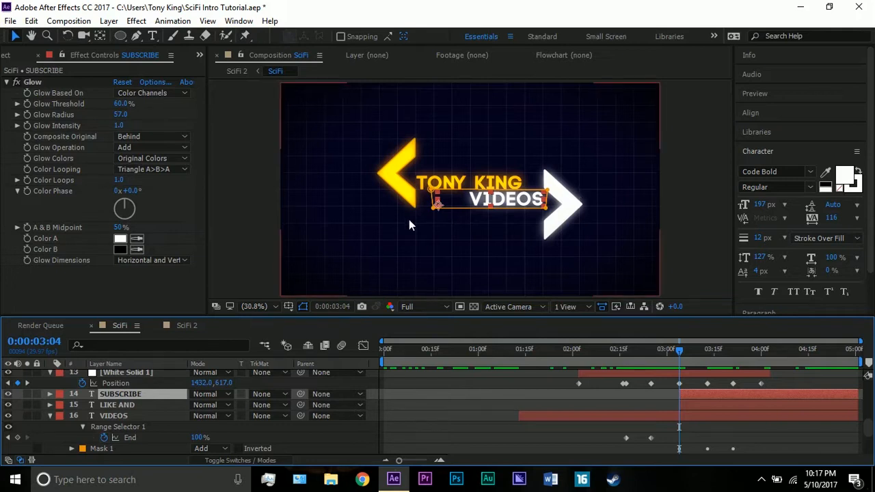
pyautogui.click(432, 190)
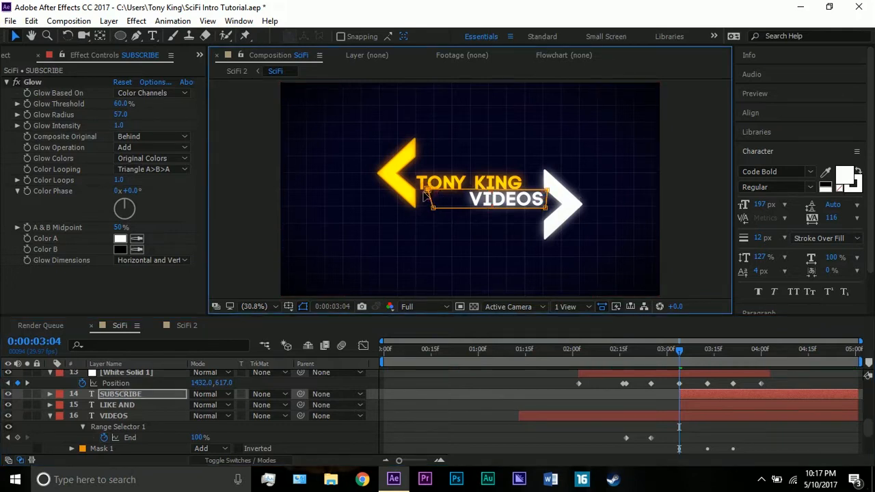
pyautogui.press('Delete')
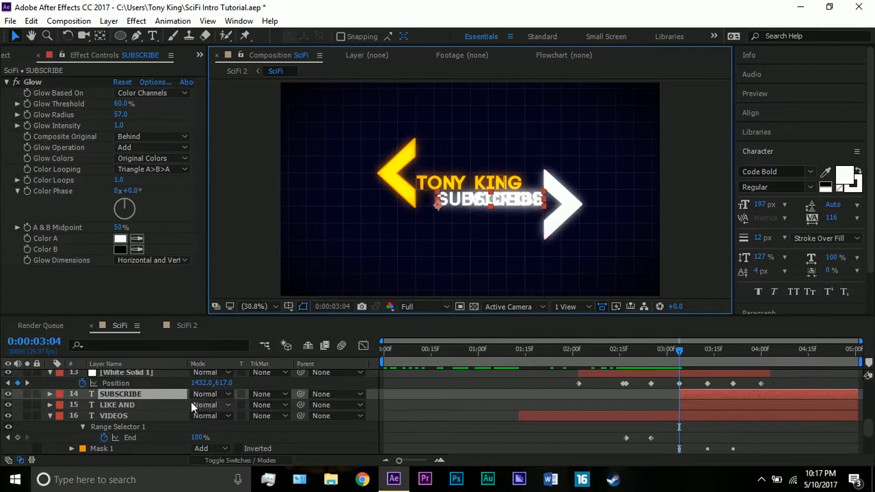
pyautogui.press('Return')
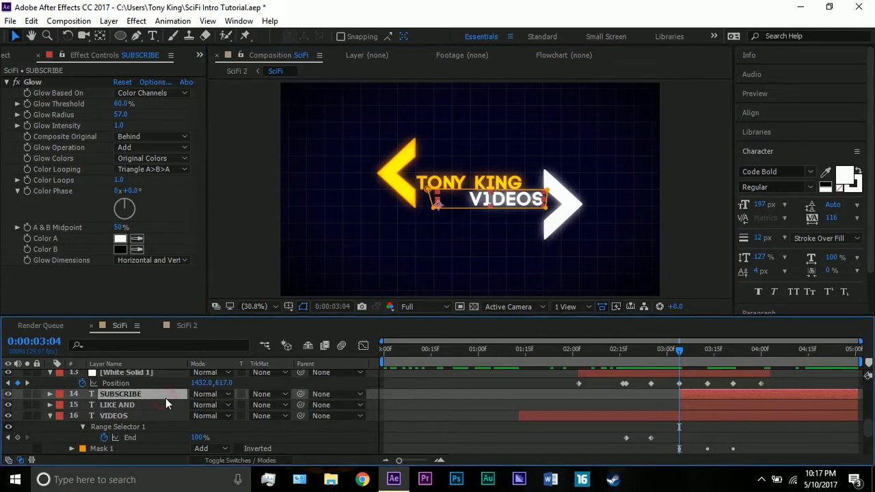
# Step: Show the Mask Path keyframes of the SUBSCRIBE layer's Mask 1, and select the LIKE AND layer
pyautogui.press('m')
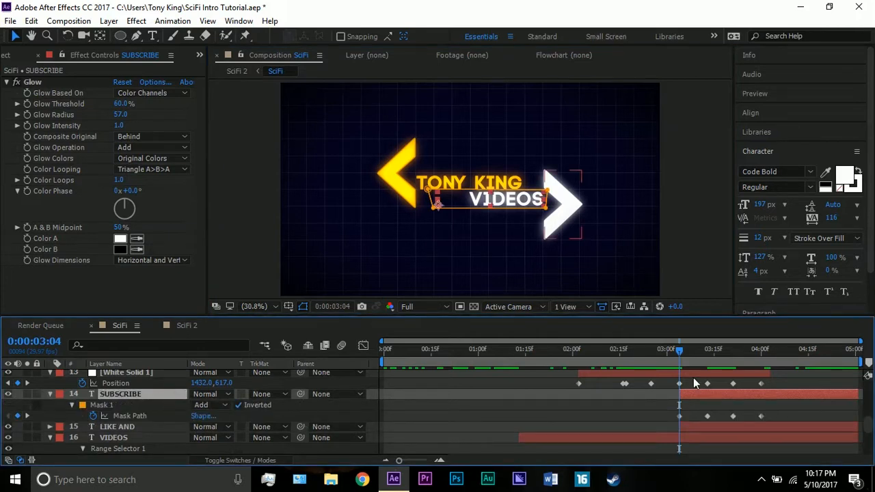
pyautogui.scroll(-1, 687, 378)
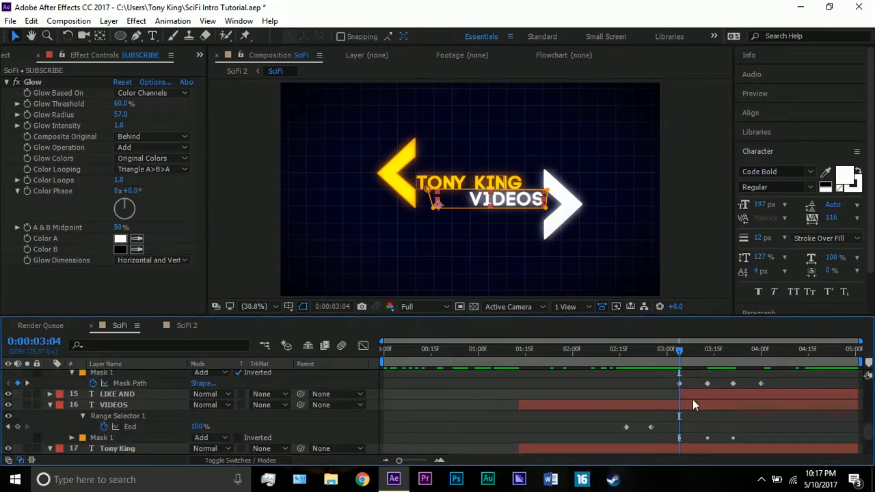
pyautogui.click(694, 402)
pyautogui.click(694, 394)
# Step: Move to 0:00:03:13 and compare the SUBSCRIBE layer's Mask Path keyframes with the Position keyframes of the arrow solids
pyautogui.scroll(2, 694, 394)
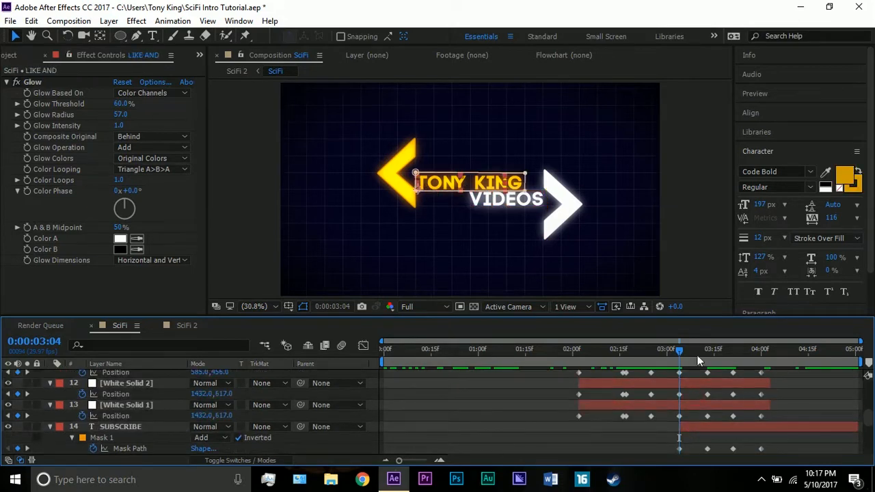
pyautogui.moveTo(681, 353); pyautogui.dragTo(711, 354)
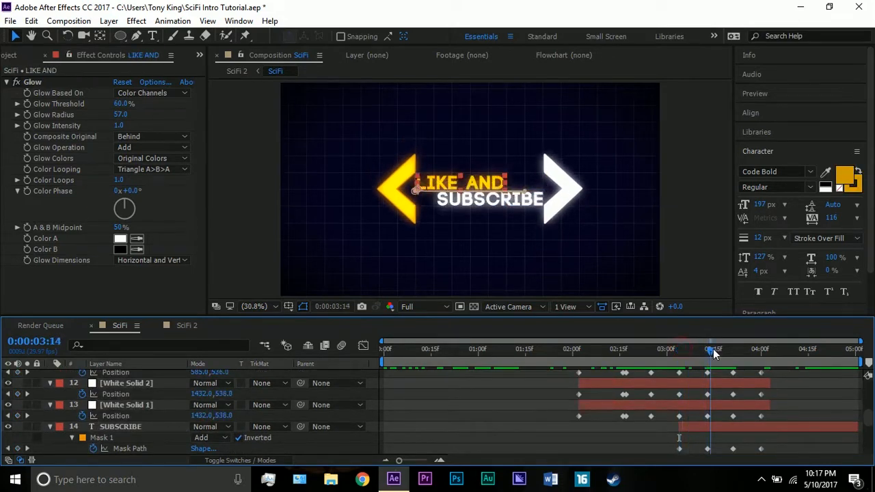
pyautogui.click(697, 405)
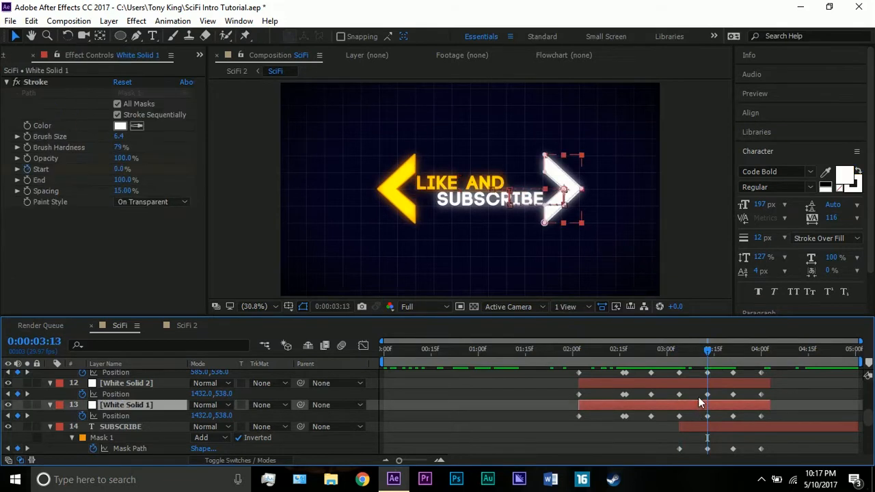
pyautogui.scroll(1, 699, 395)
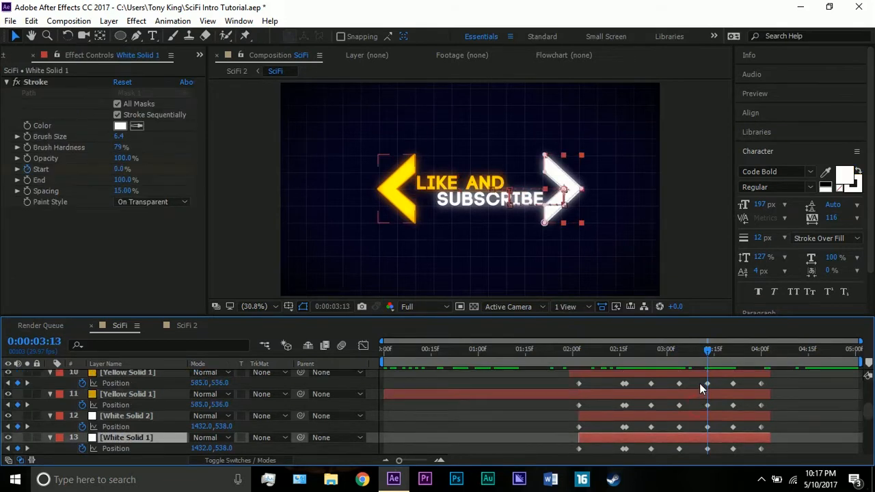